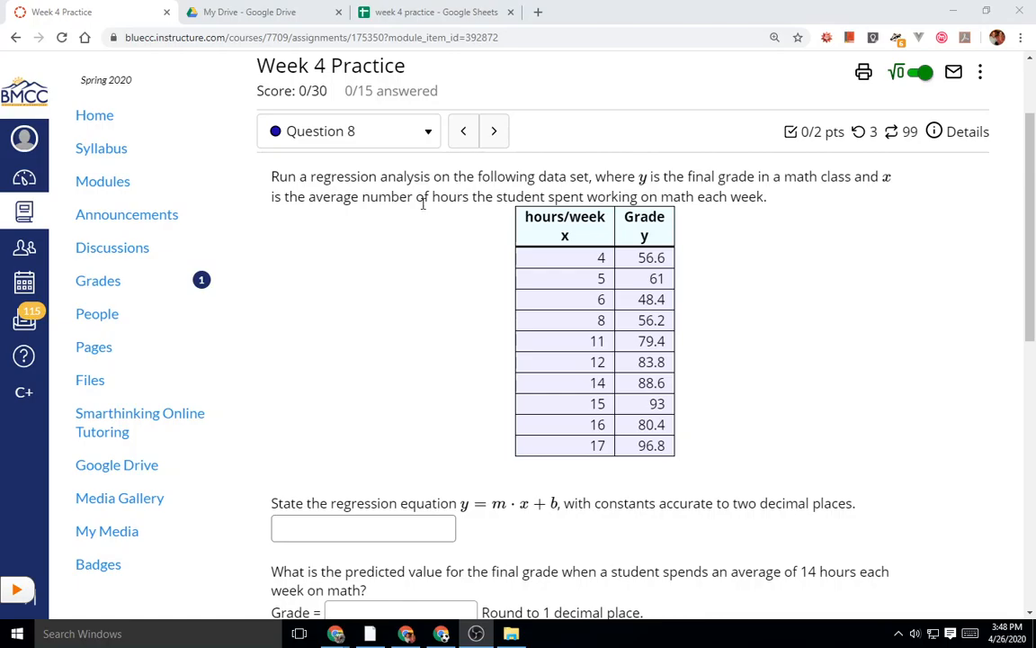
left_click_drag(266, 180, 740, 503)
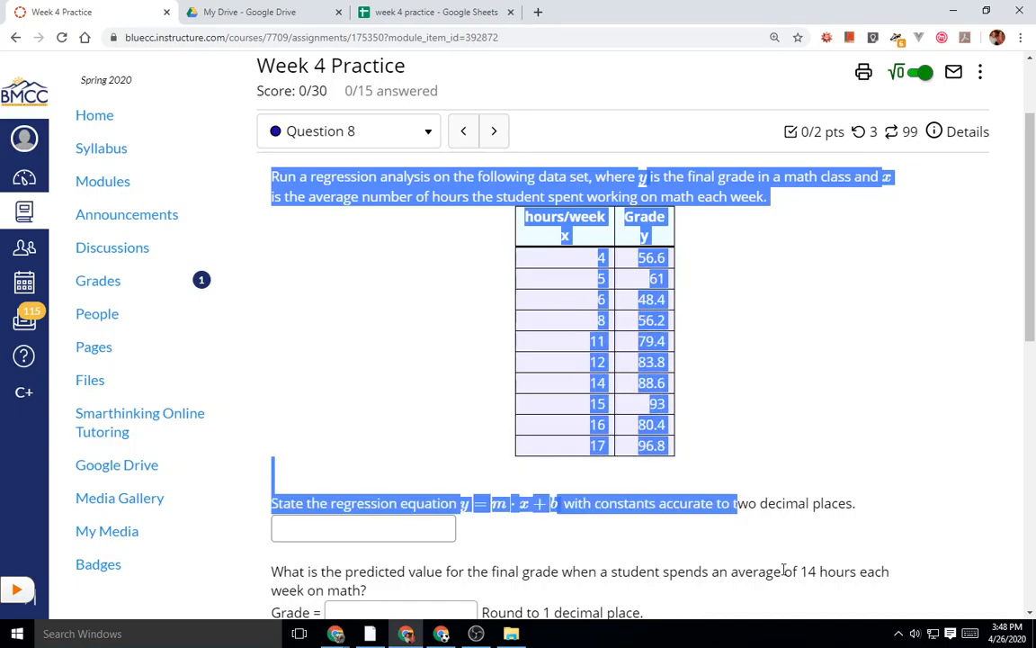
left_click(765, 411)
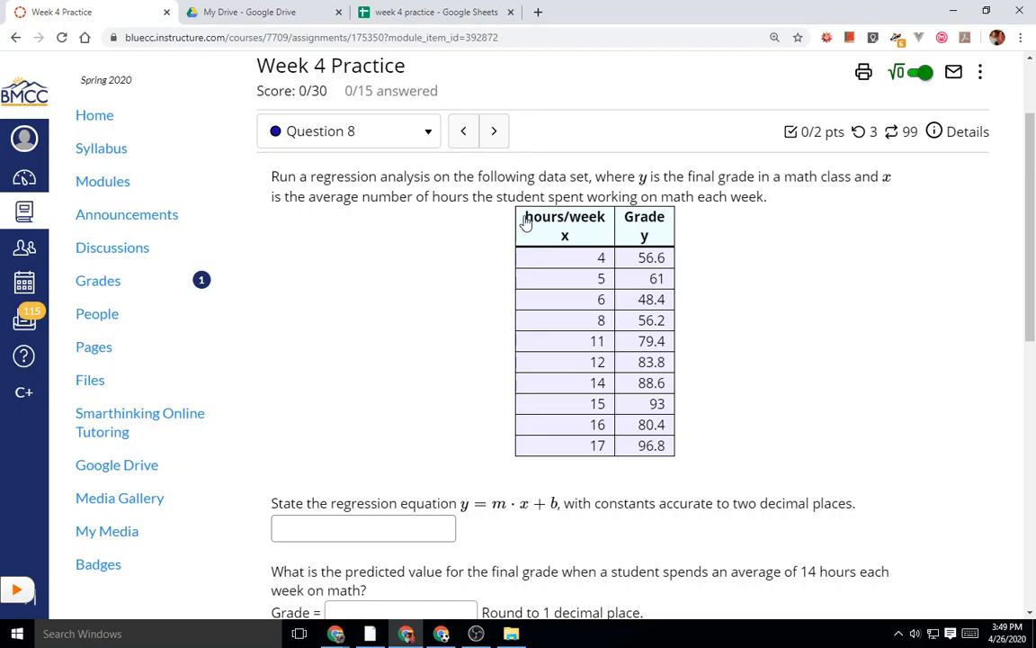
left_click_drag(526, 223, 661, 445)
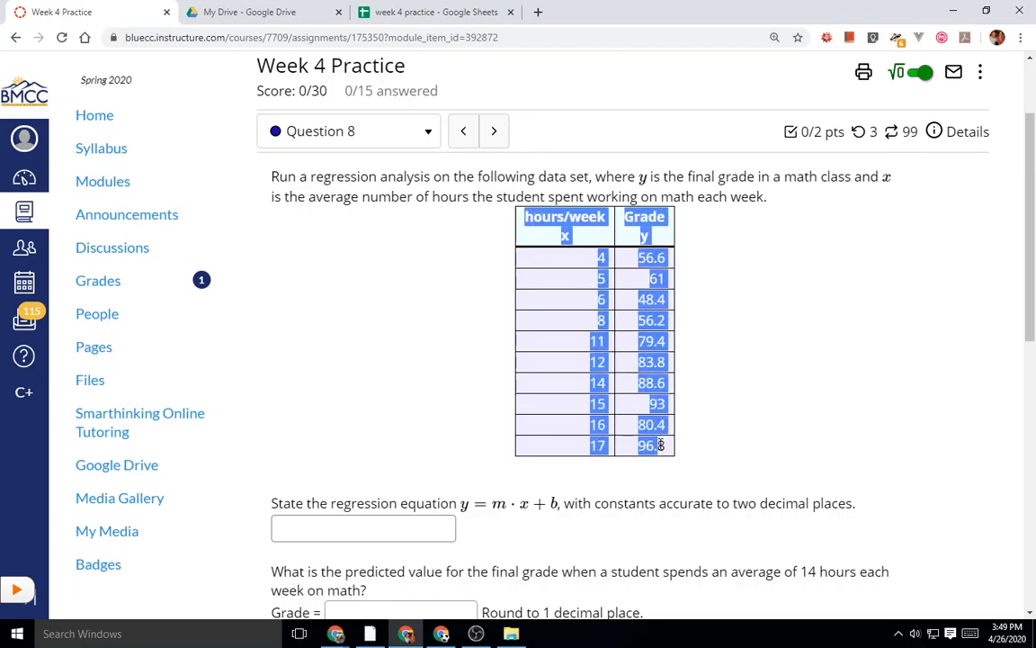
left_click(743, 447)
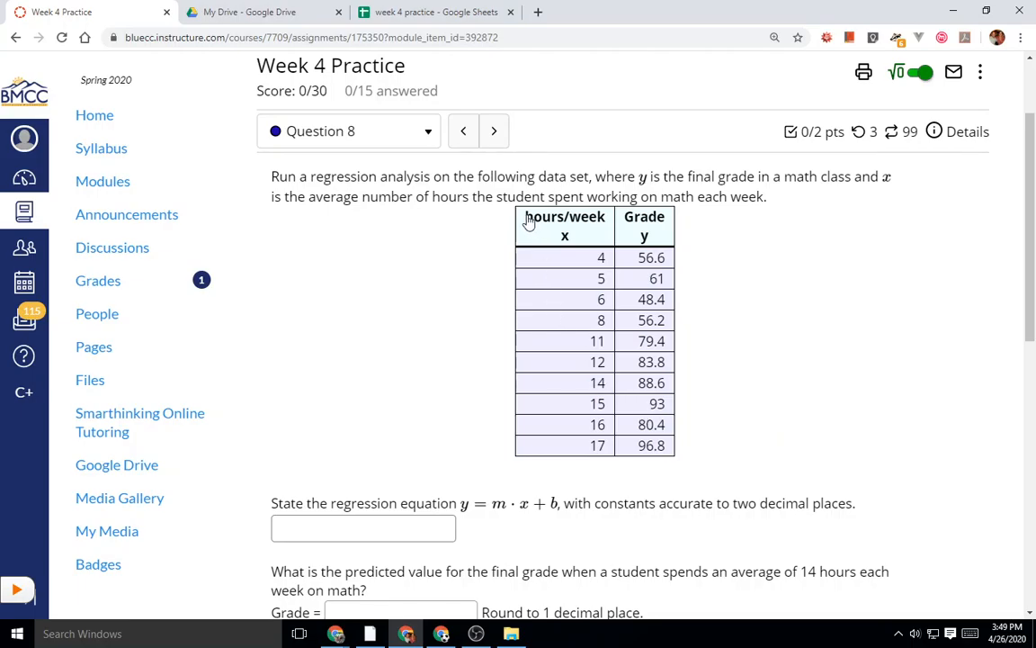
Step: Copy the hours/week and Grade table from Question 8 into the week 4 practice spreadsheet, starting at cell A1
left_click_drag(528, 221, 659, 446)
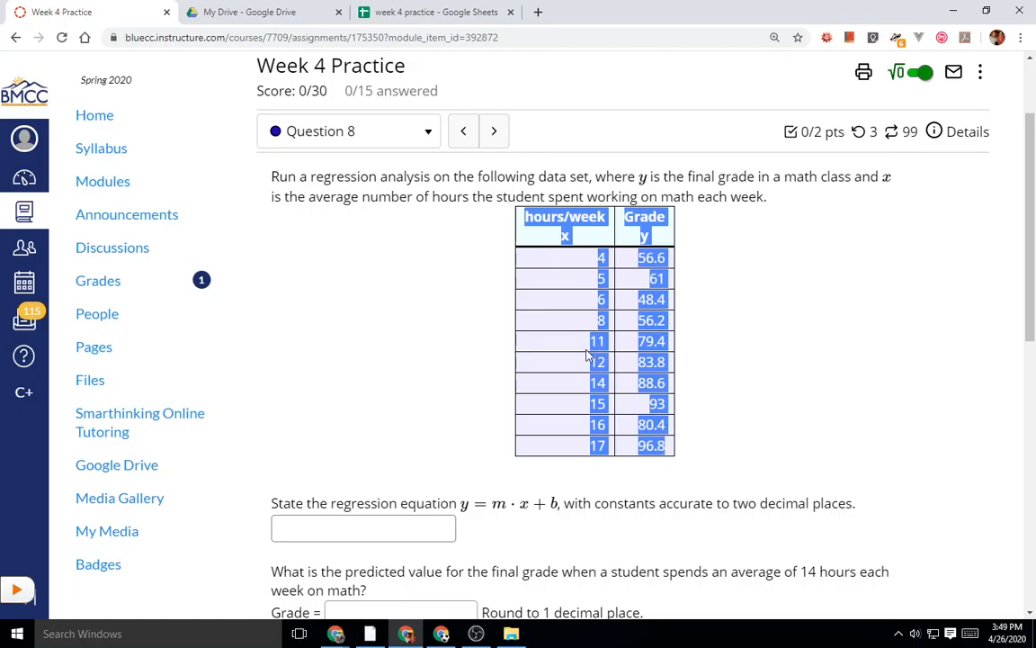
left_click(426, 14)
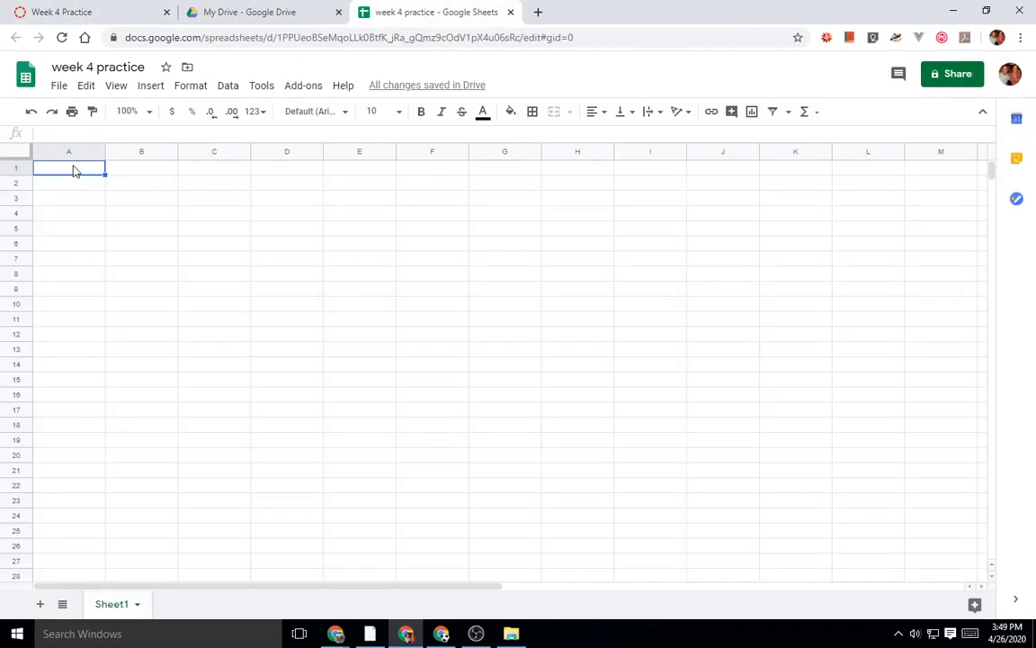
type("hours/week x\tGrade y 4\t56.6 5\t61 6\t48.4 8\t56.2 11\t79.4 12\t83.8 14\t88.6 15\t93 16\t80.4 17\t96.8")
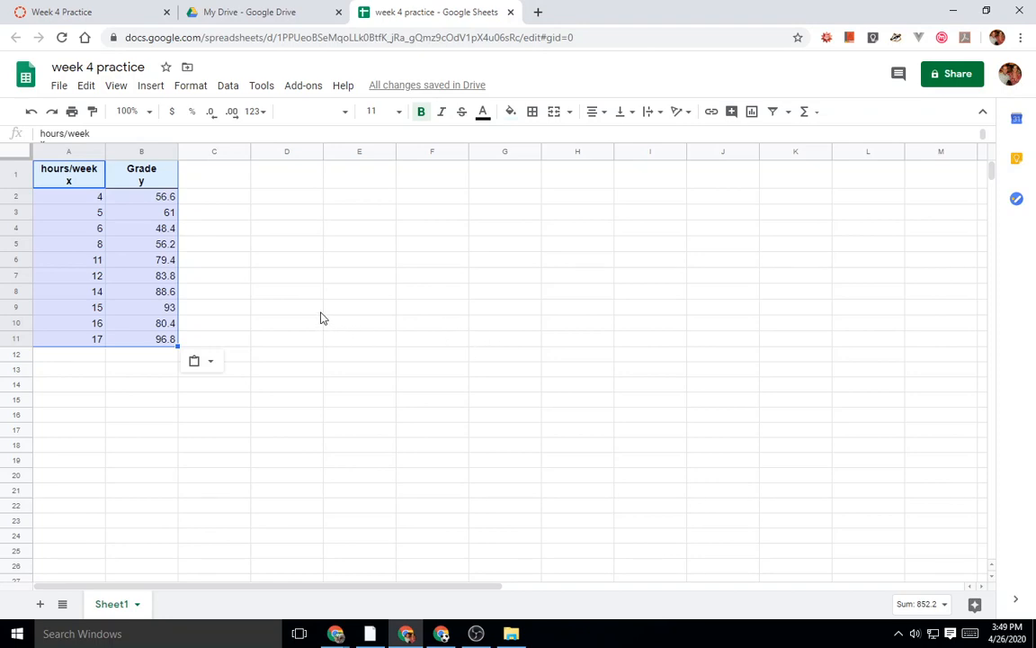
Step: Enter the headings "slope" in D1 and "intercept" in E1
left_click(283, 180)
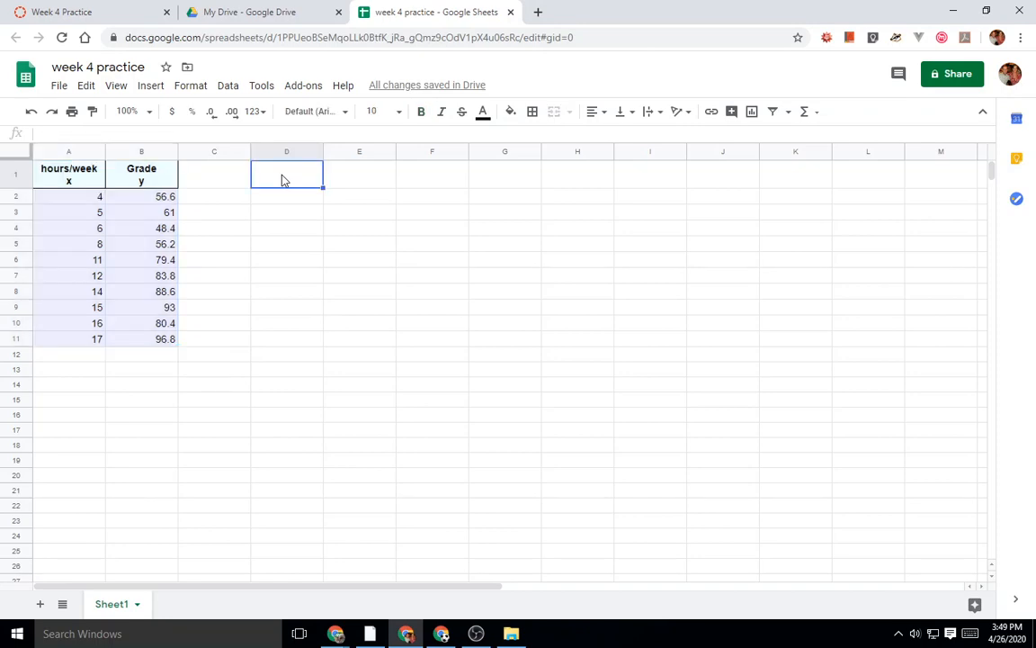
type("slope")
key("Tab")
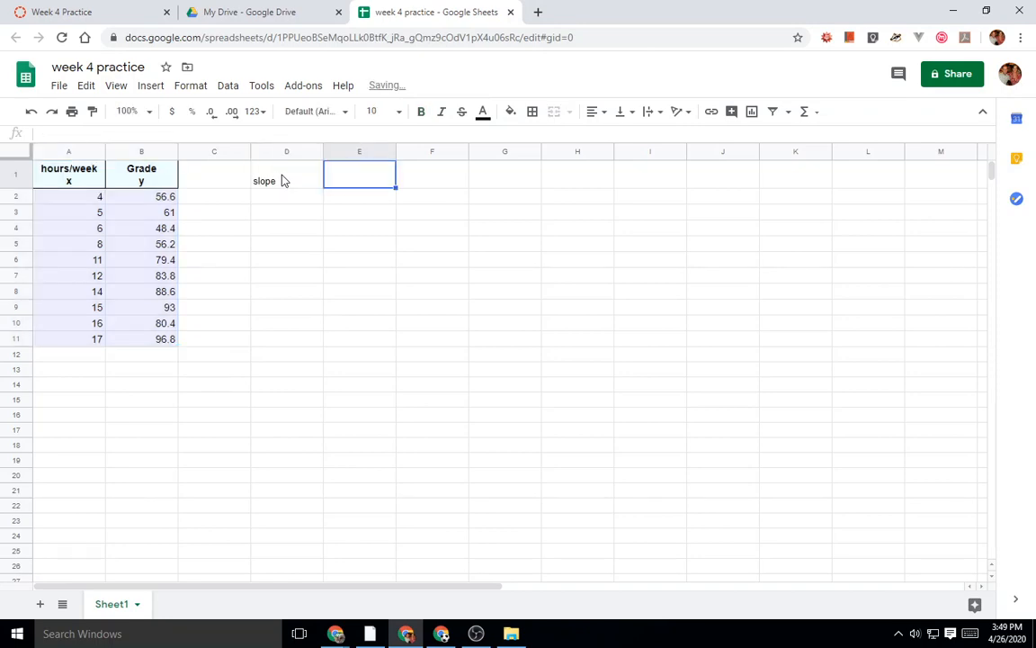
type("intercept")
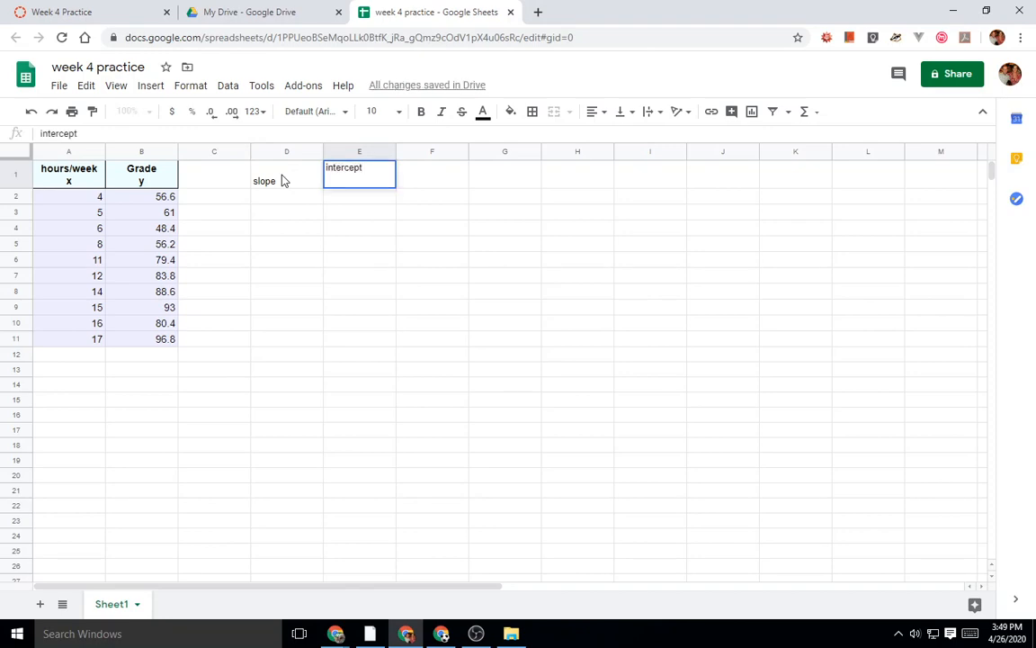
key("Return")
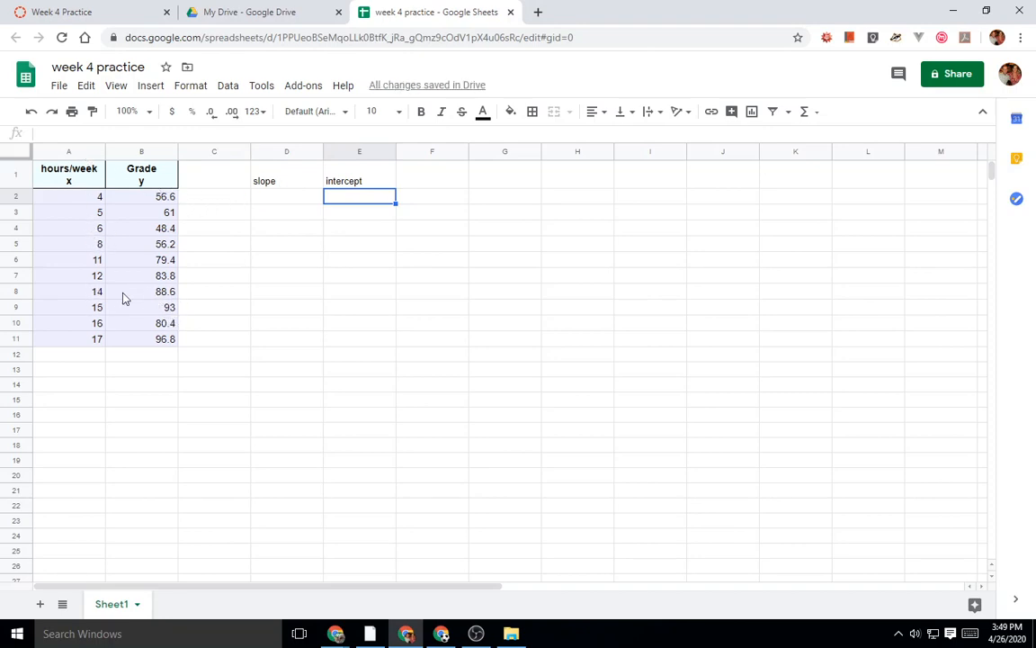
Step: Insert a chart of the data in A1:B11 and set its type to scatter chart
left_click_drag(41, 177, 158, 339)
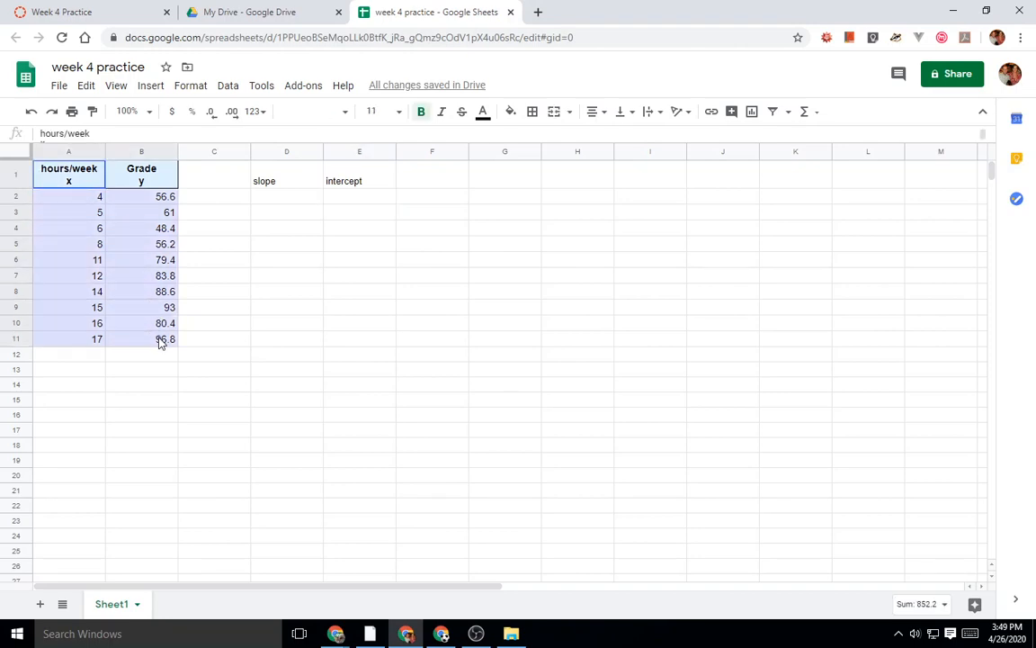
left_click(752, 111)
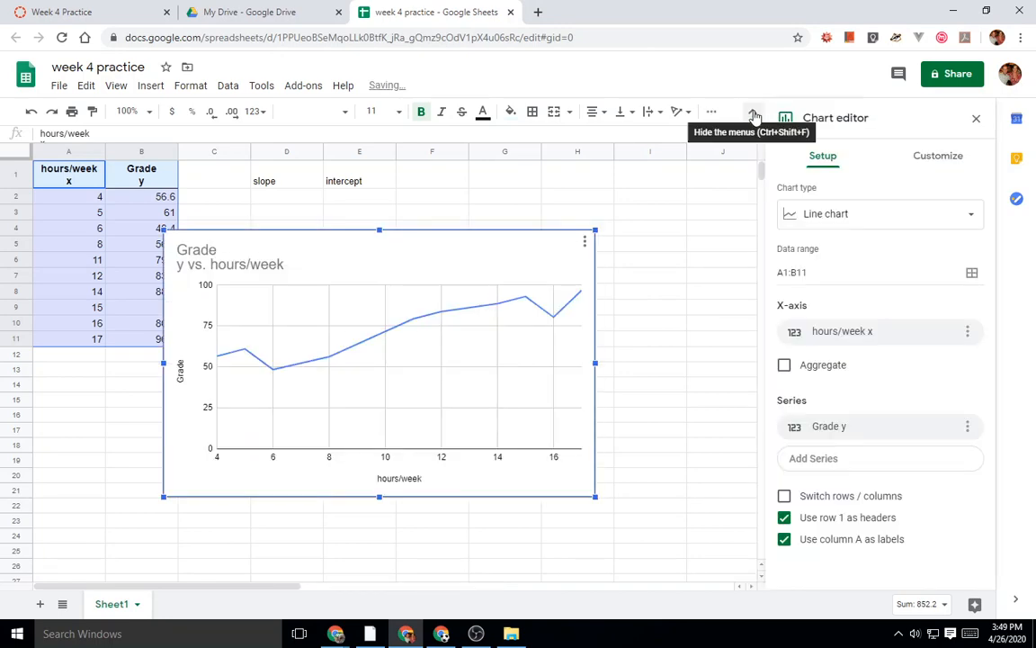
left_click(822, 218)
scroll(845, 300, "down", 6)
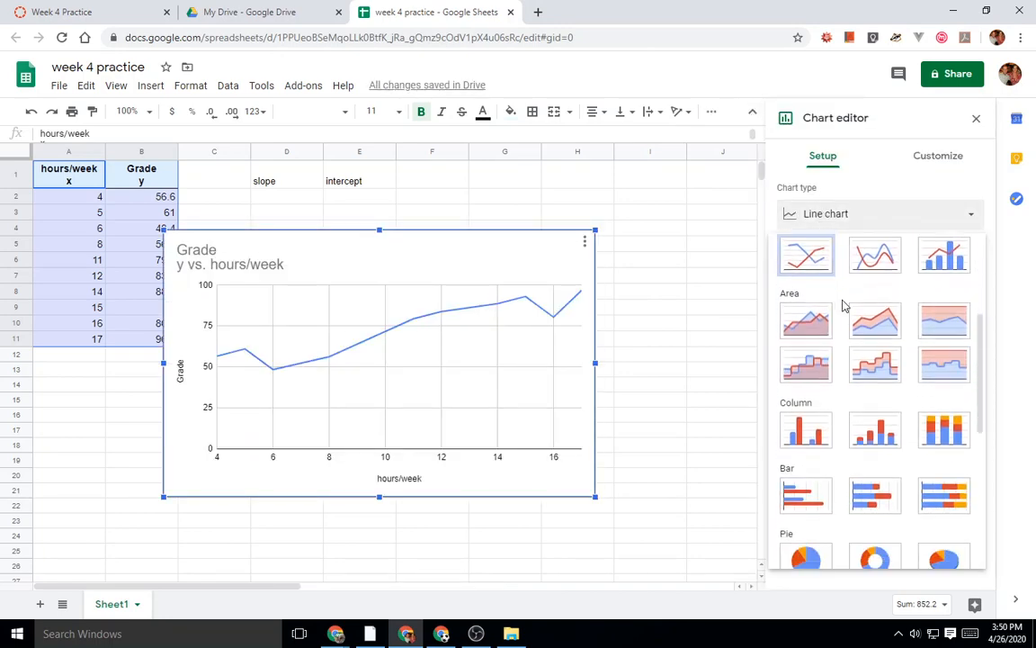
scroll(845, 304, "down", 2)
left_click(803, 272)
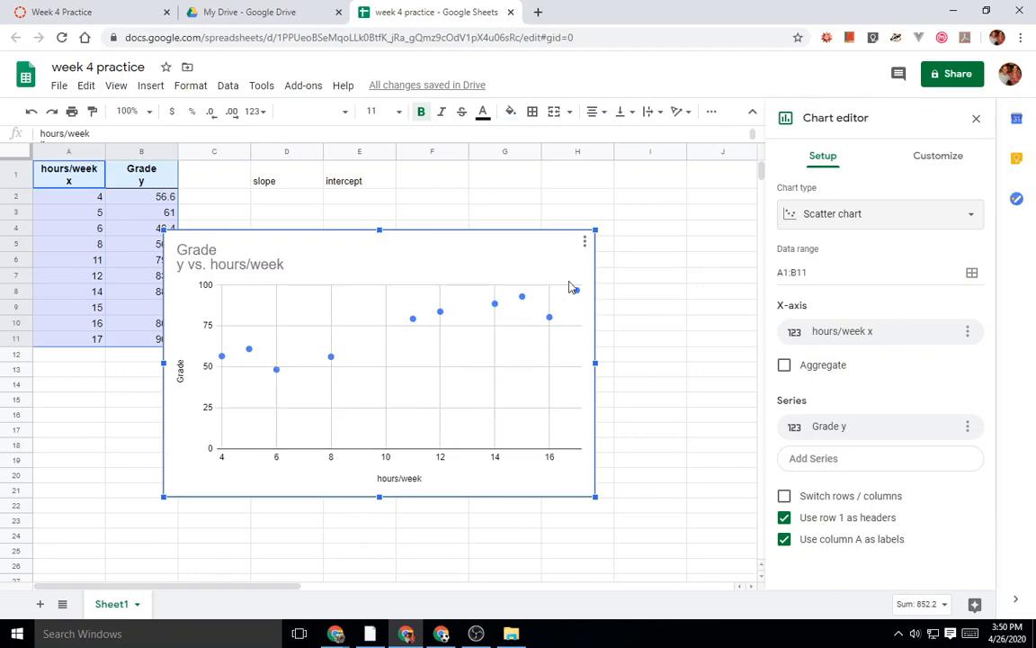
Step: Add a linear trendline labelled with its equation to the Grade series, and move the chart clear of the data columns
left_click(935, 158)
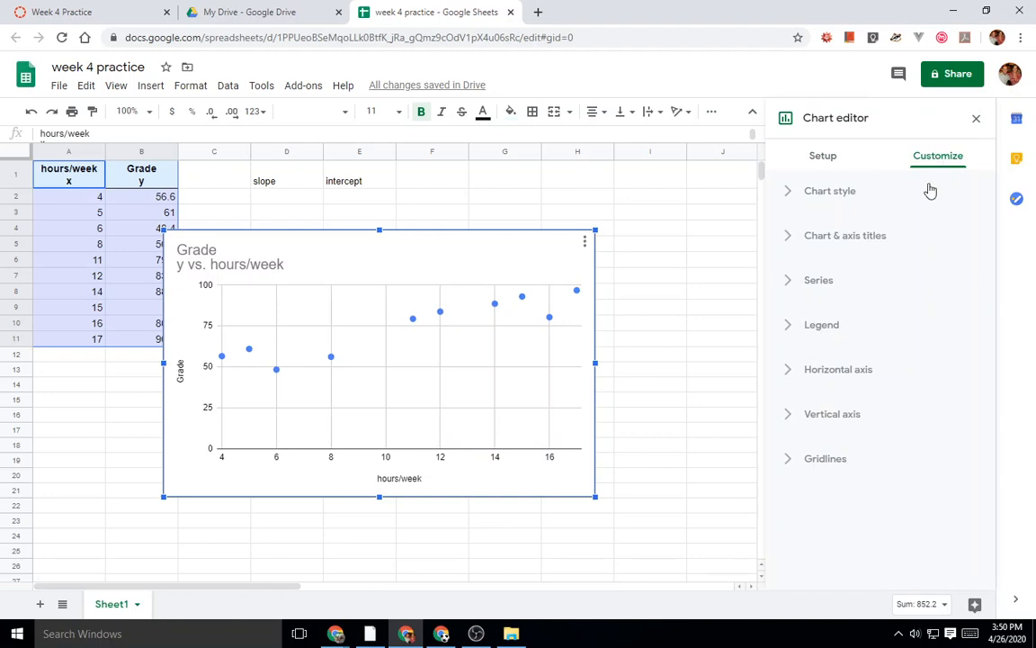
left_click(818, 283)
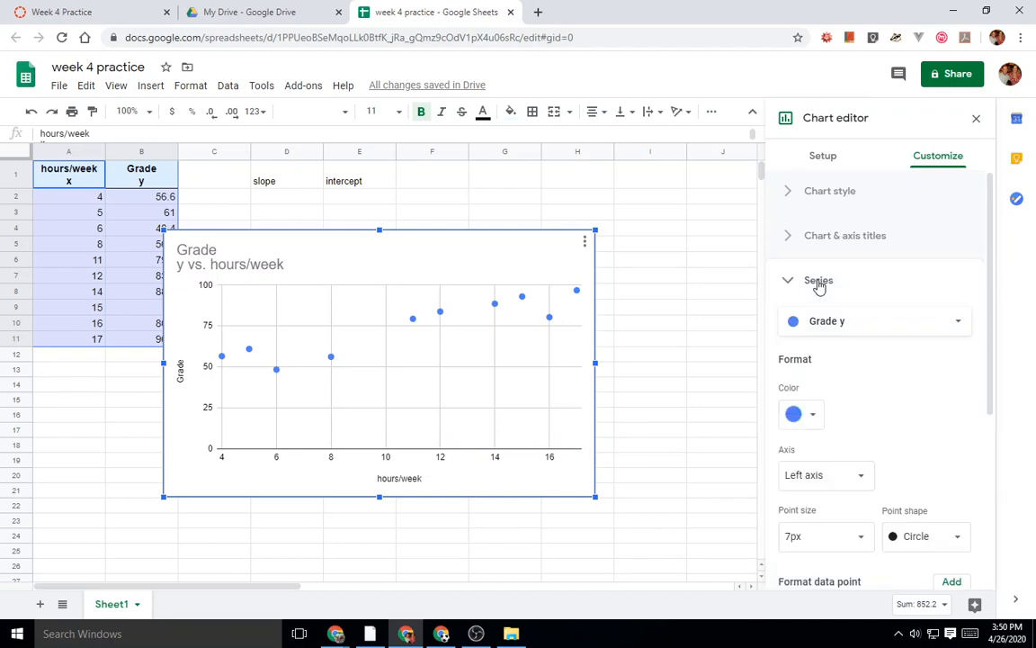
scroll(823, 293, "down", 3)
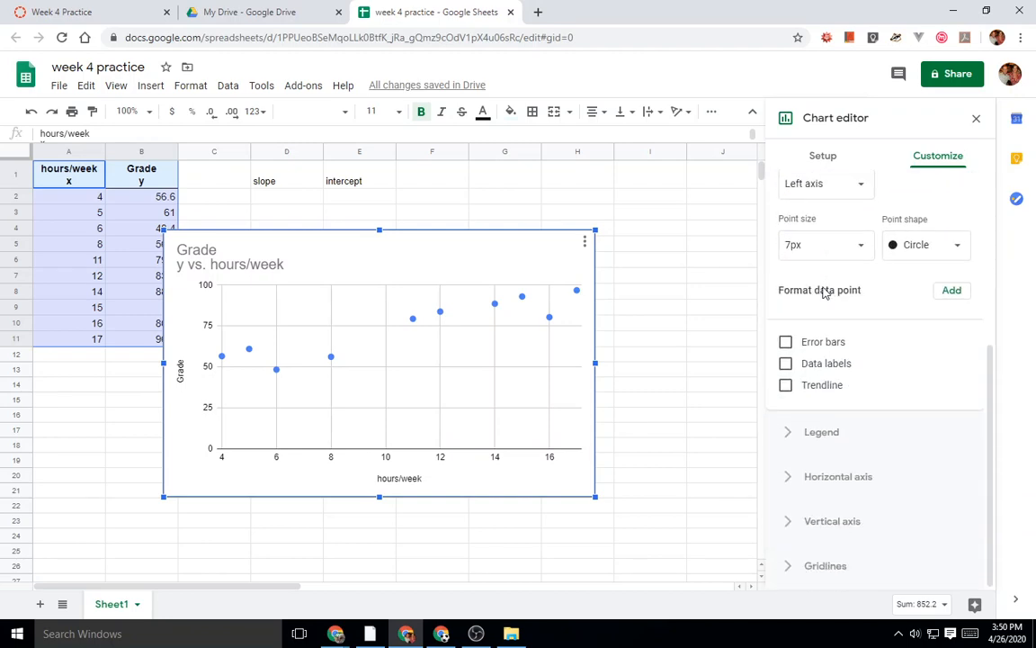
left_click(785, 386)
scroll(788, 389, "down", 3)
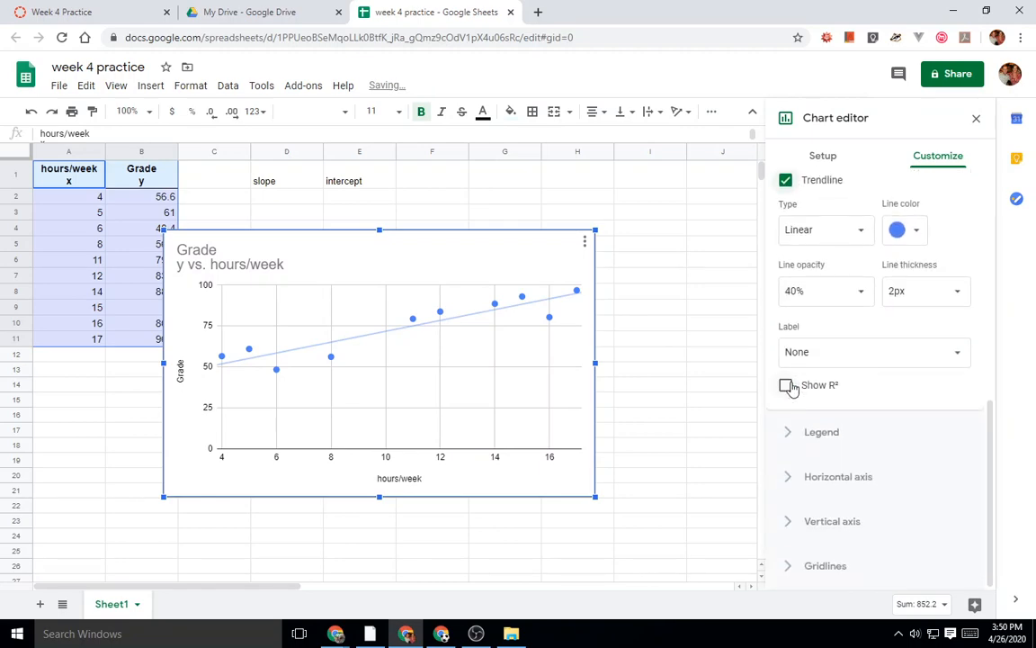
left_click(797, 361)
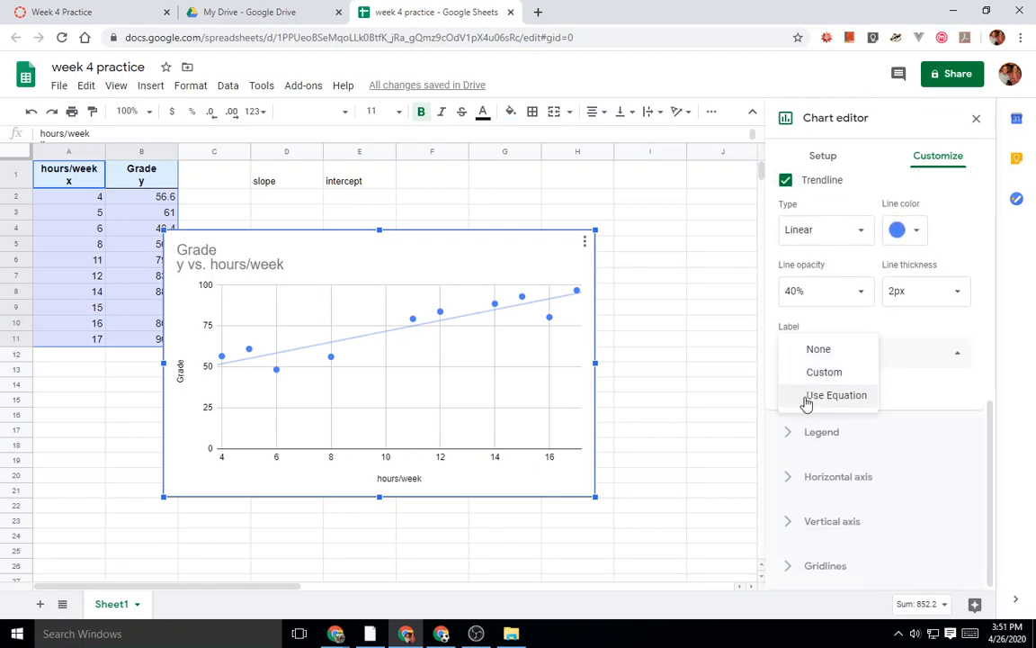
left_click(807, 397)
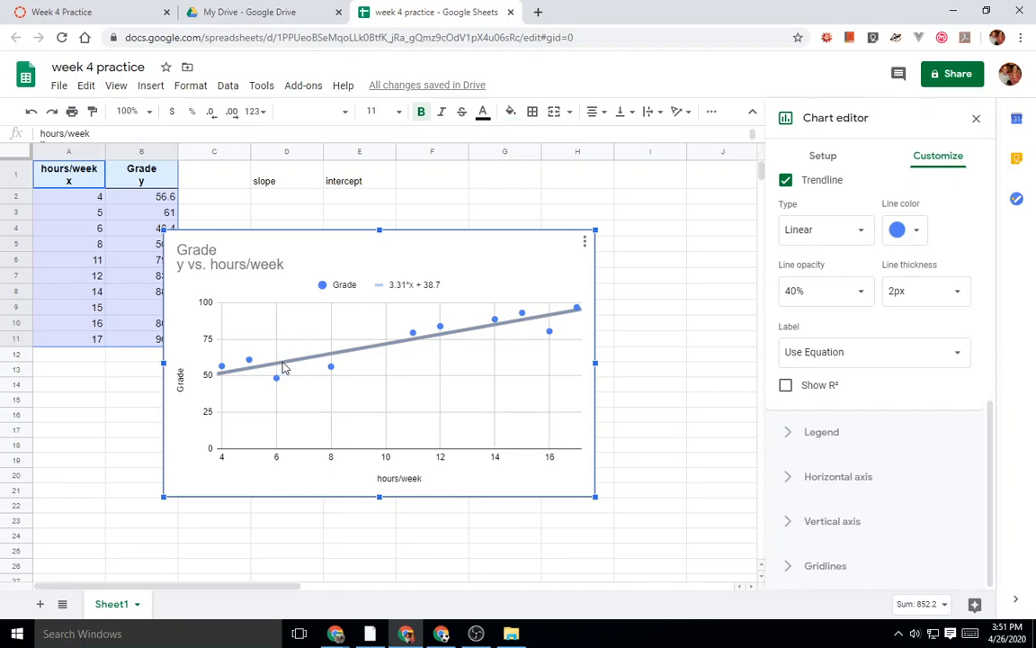
left_click_drag(288, 238, 386, 236)
Step: Calculate the regression slope in D2 with =SLOPE(B2:B11,A2:A11)
left_click(291, 199)
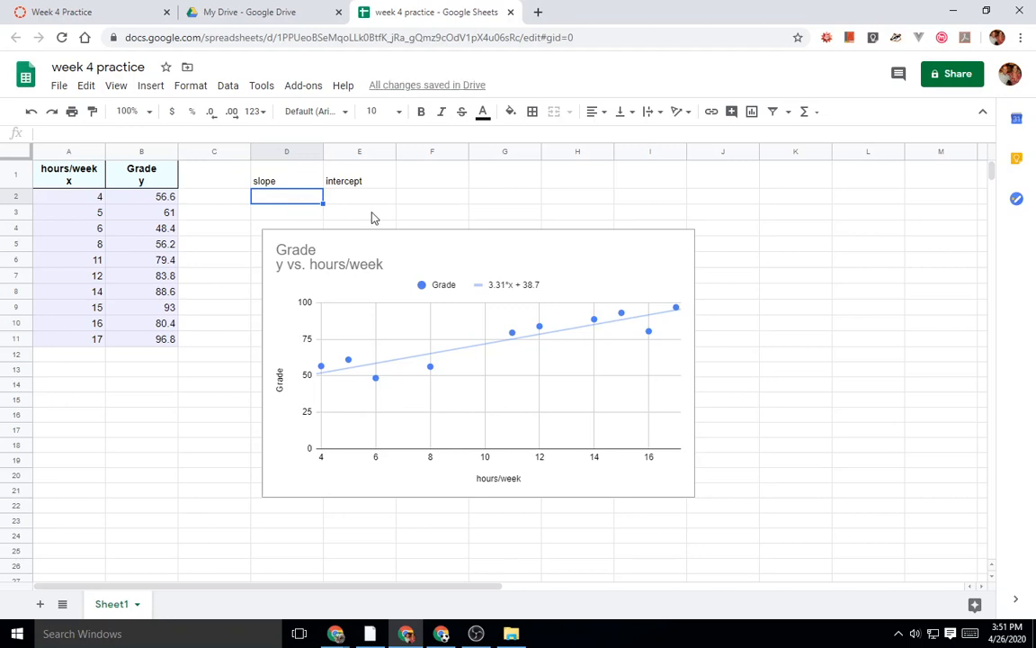
type("=slop")
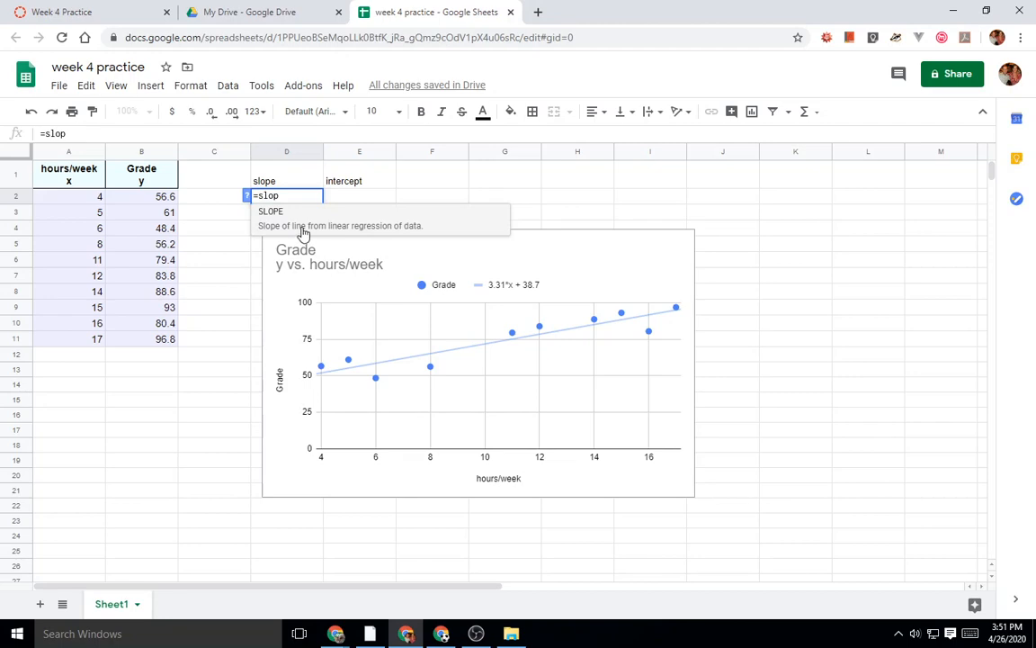
left_click(440, 226)
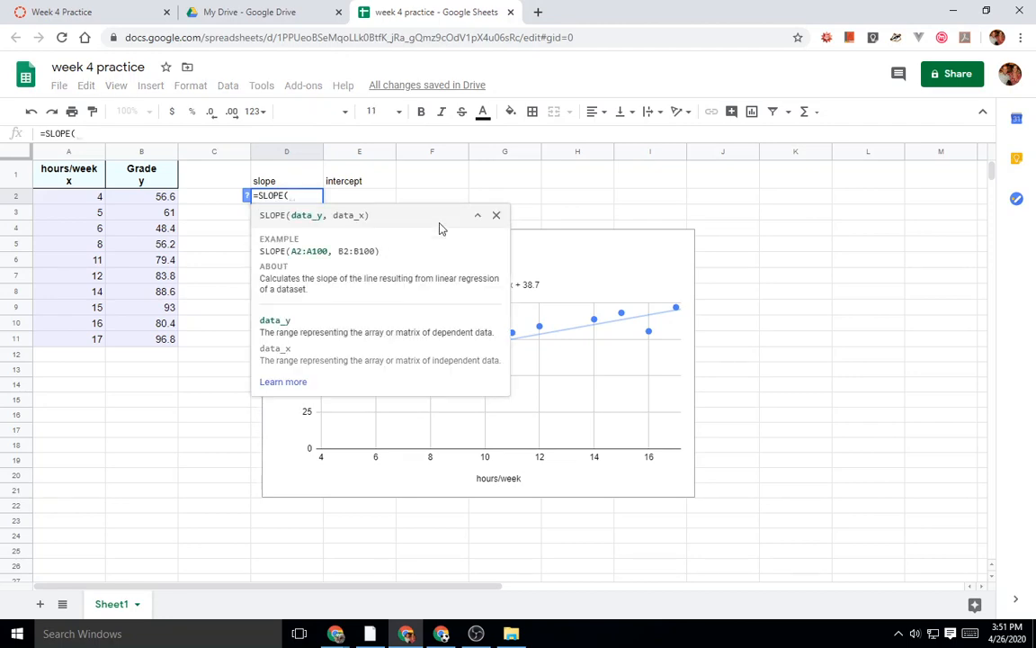
left_click_drag(155, 199, 153, 339)
type(",")
left_click_drag(72, 194, 85, 340)
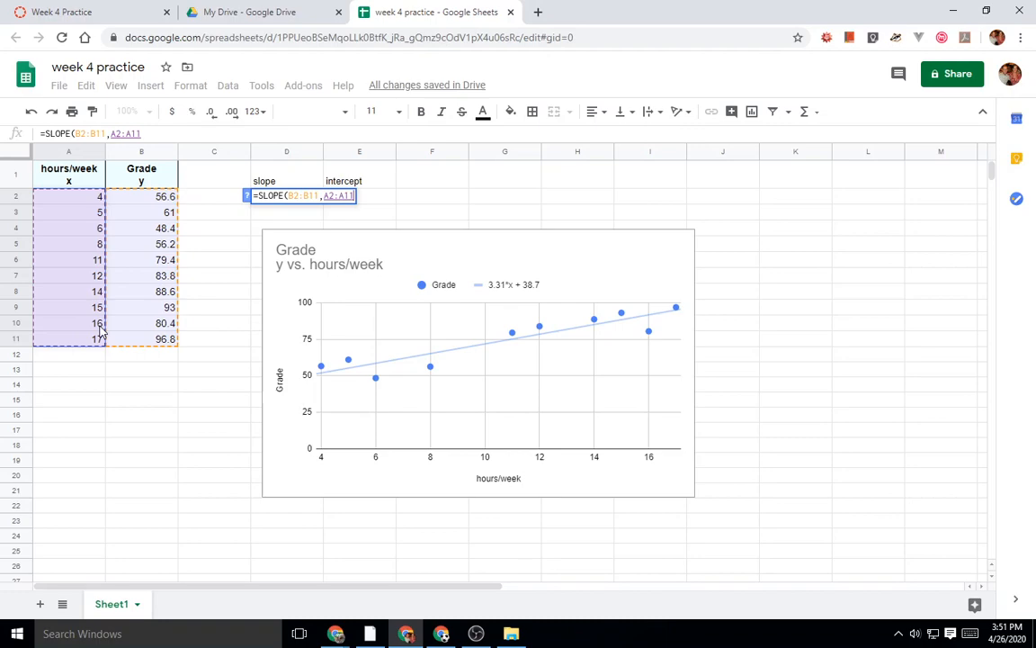
type(")")
key("Return")
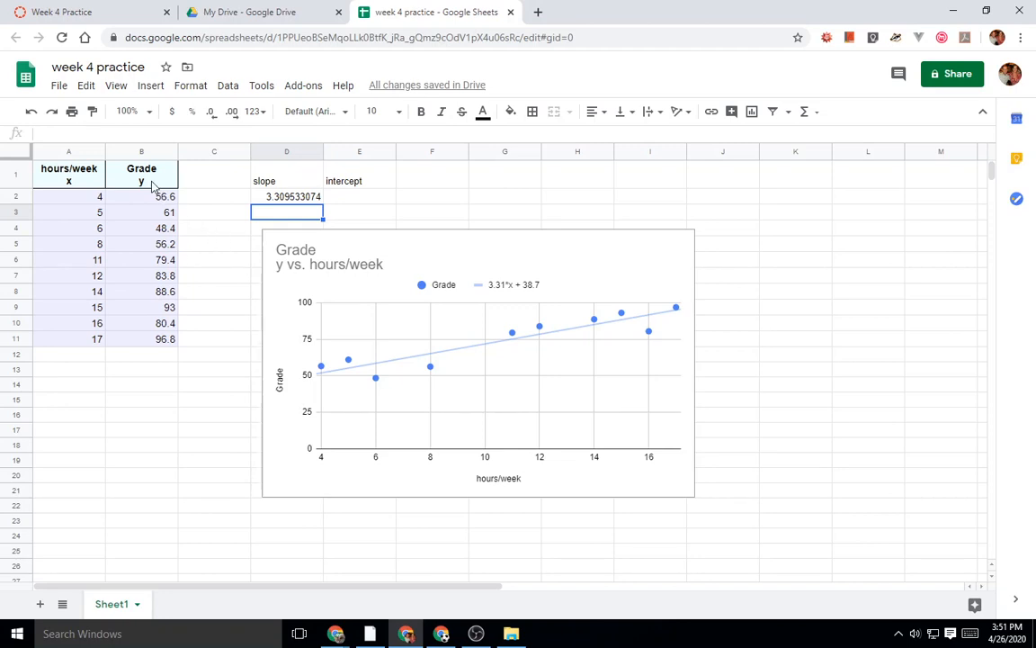
Step: Calculate the regression intercept in E2 with =INTERCEPT(B2:B11,A2:A11)
left_click(356, 200)
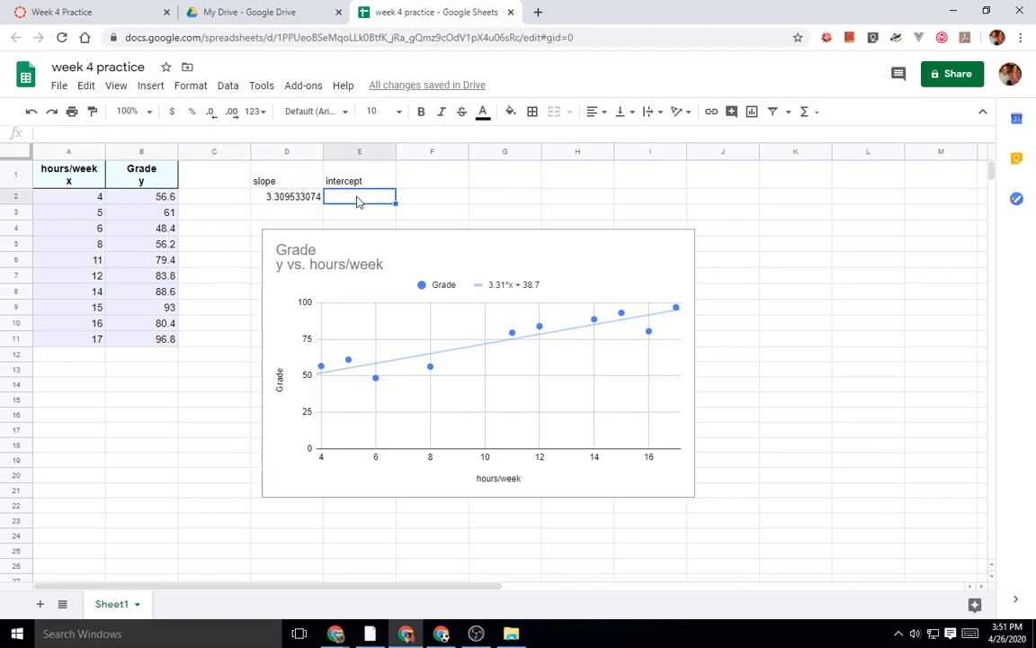
type("=")
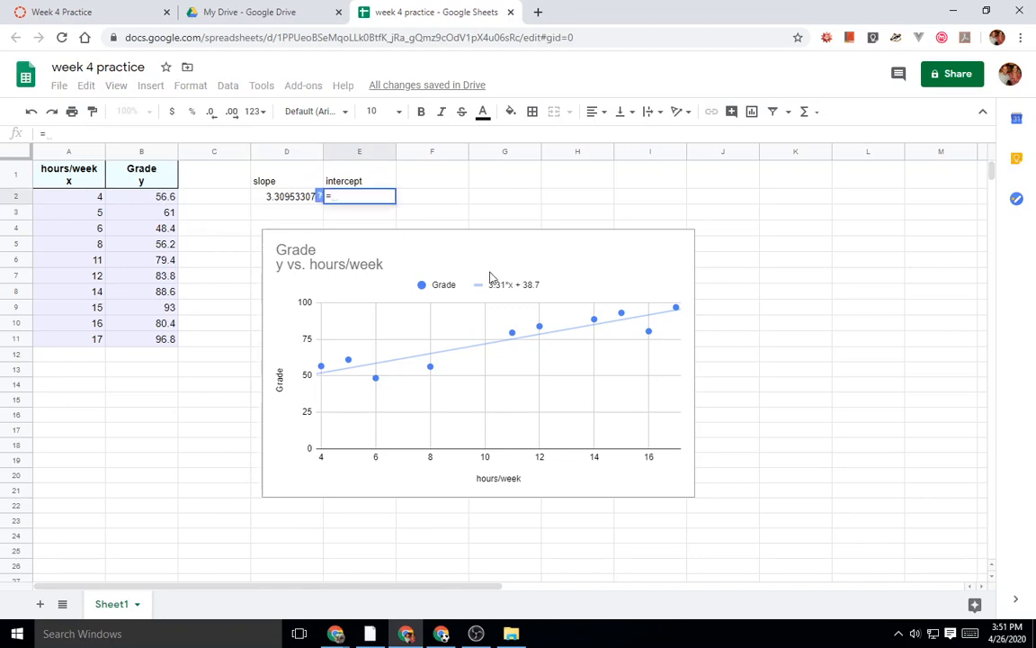
type("inter")
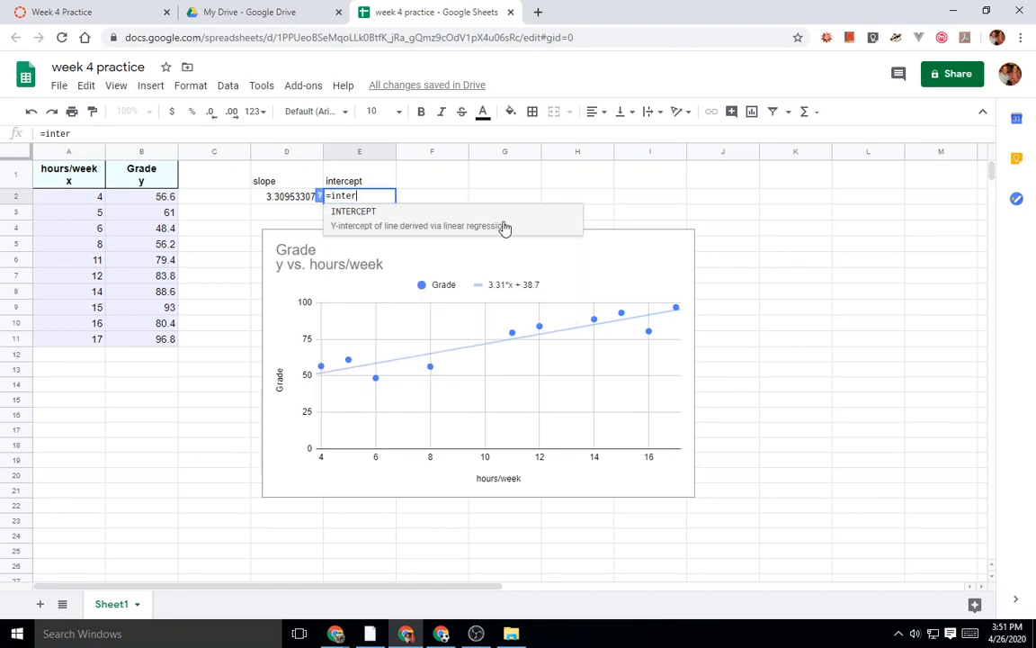
left_click(412, 224)
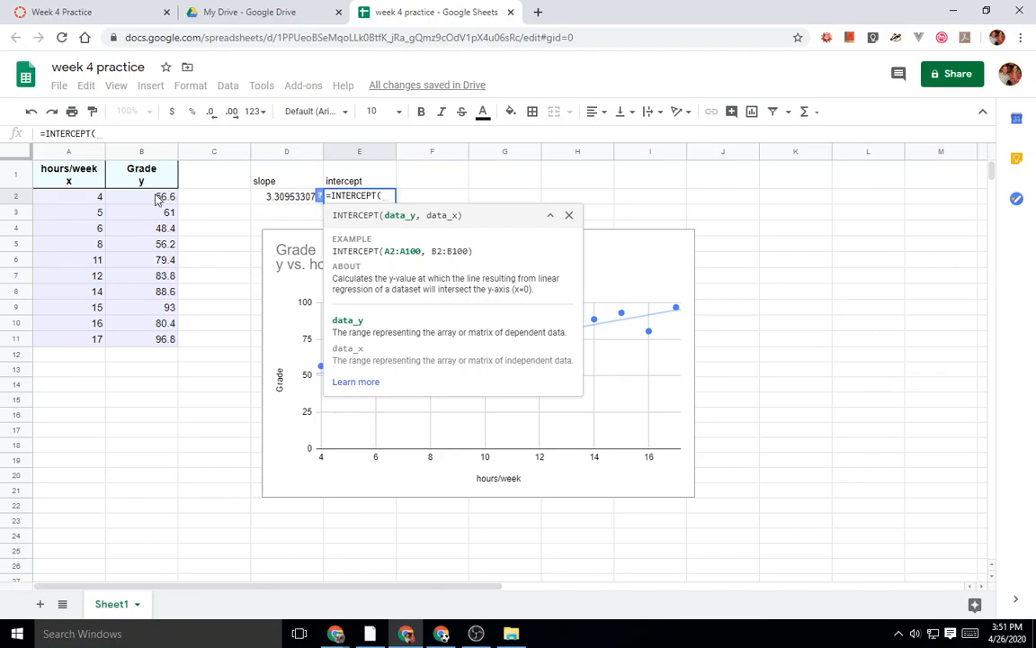
left_click_drag(155, 200, 143, 340)
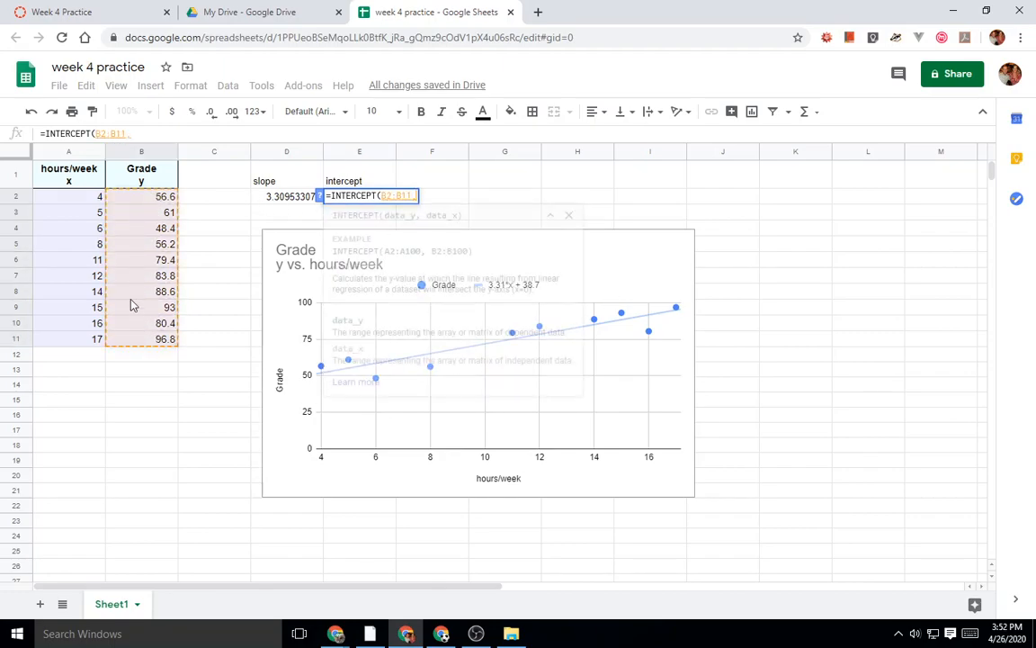
left_click_drag(80, 196, 87, 340)
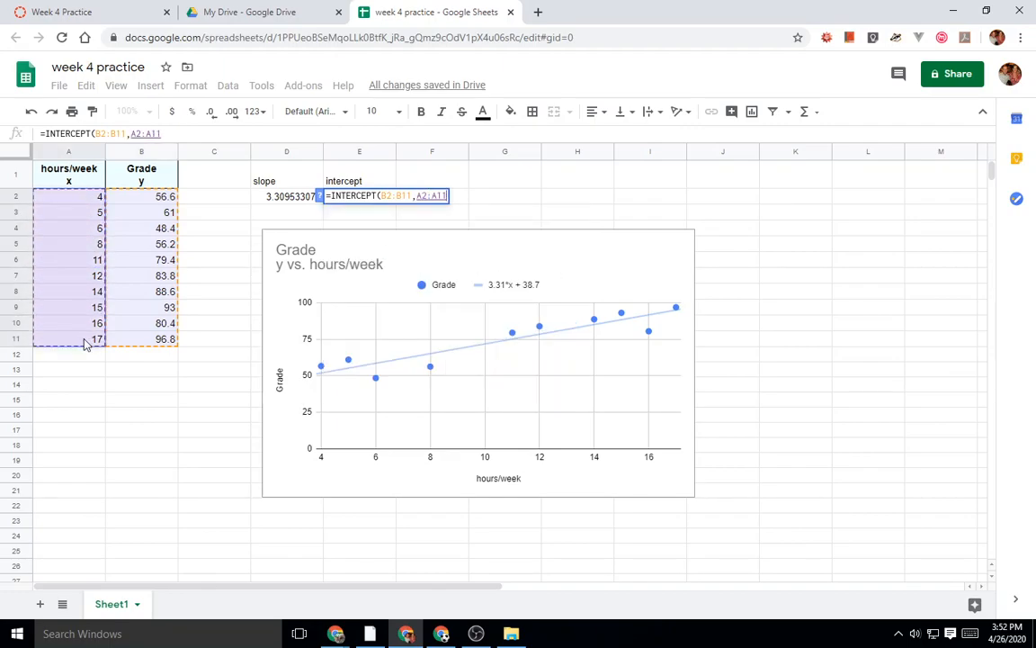
key("Return")
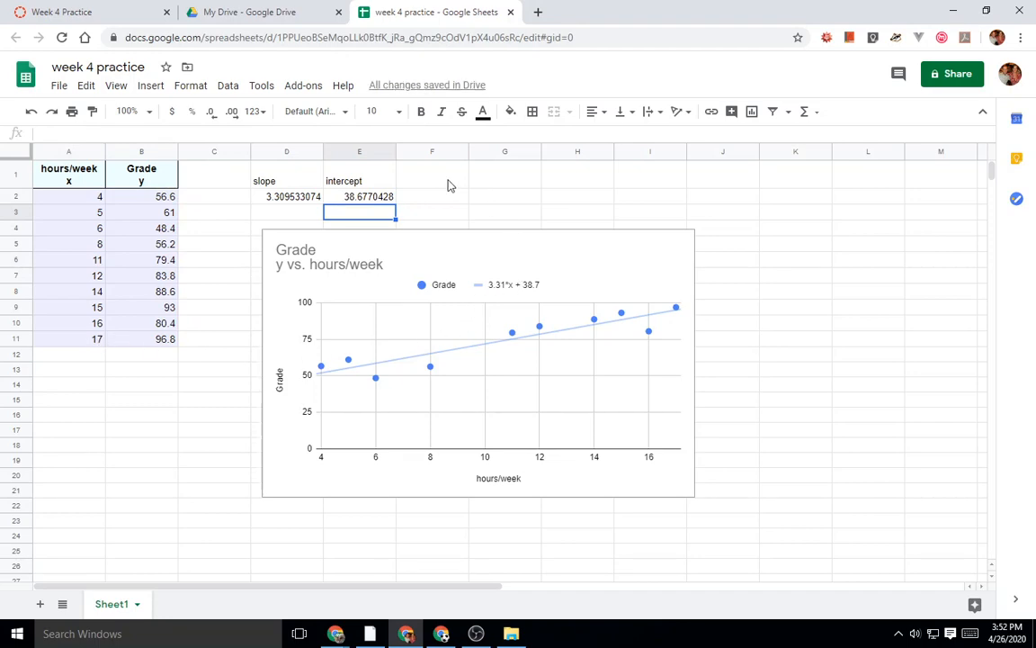
Step: Show the R² value alongside the equation in the label of the Grade series trendline on the scatter chart
left_click(448, 185)
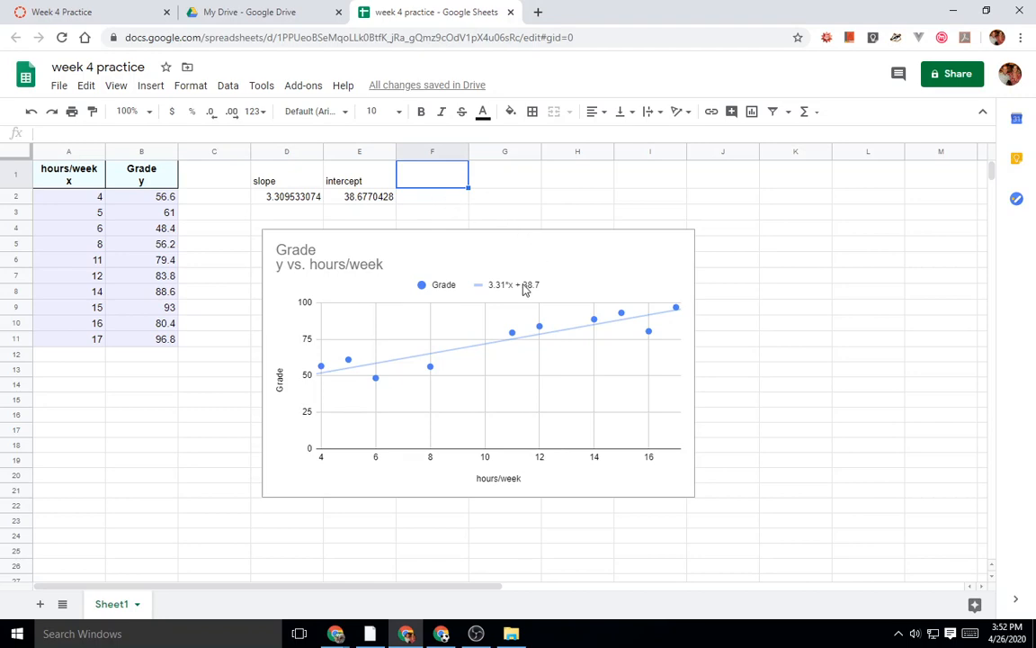
left_click(600, 234)
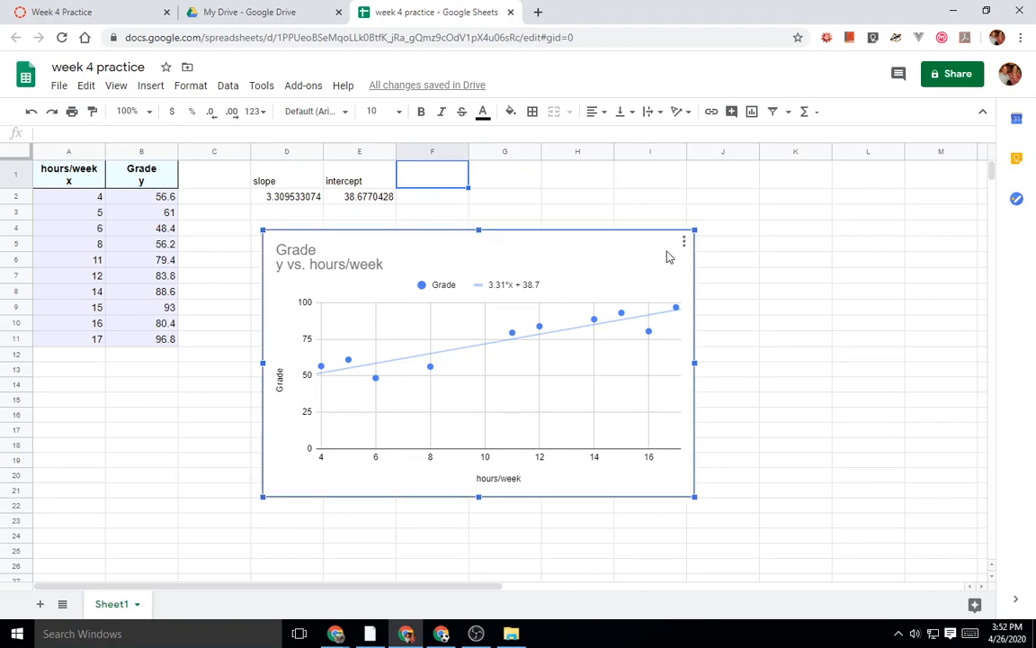
left_click(683, 242)
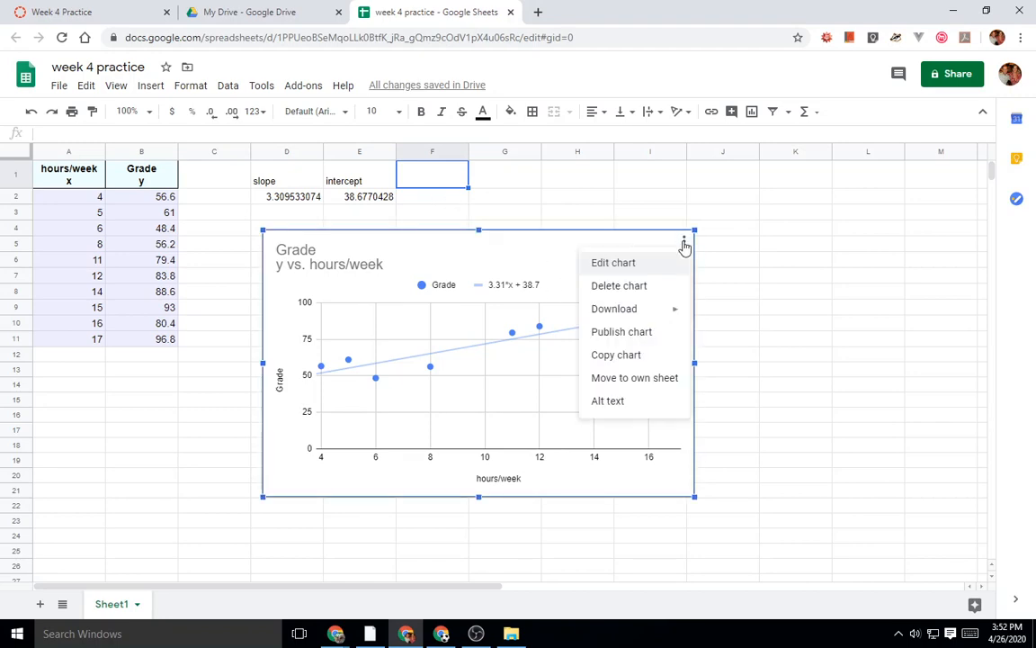
left_click(633, 263)
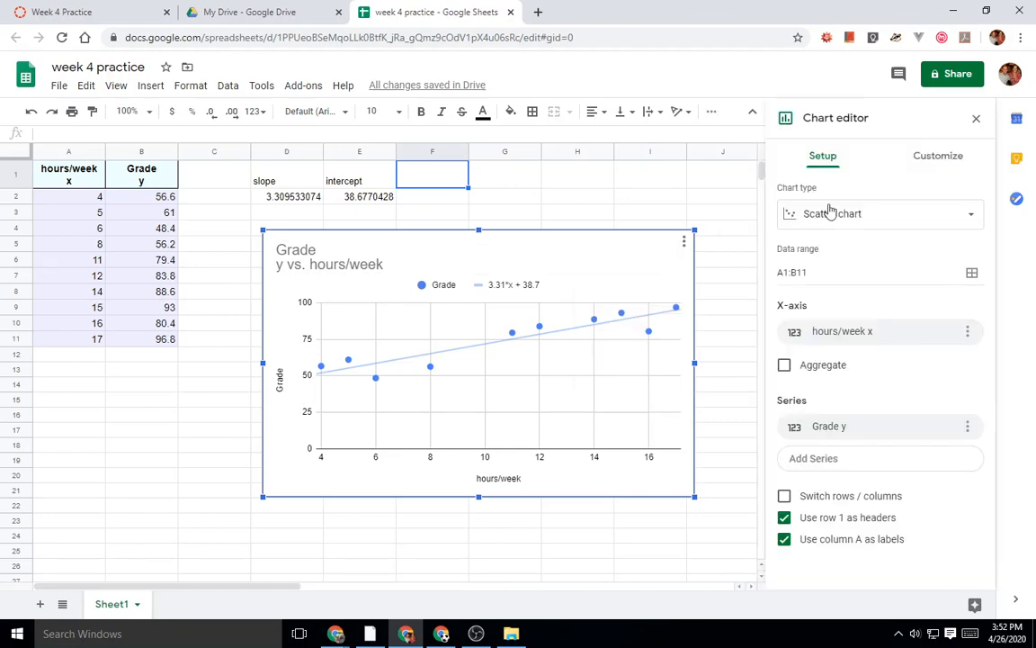
left_click(948, 162)
left_click(797, 283)
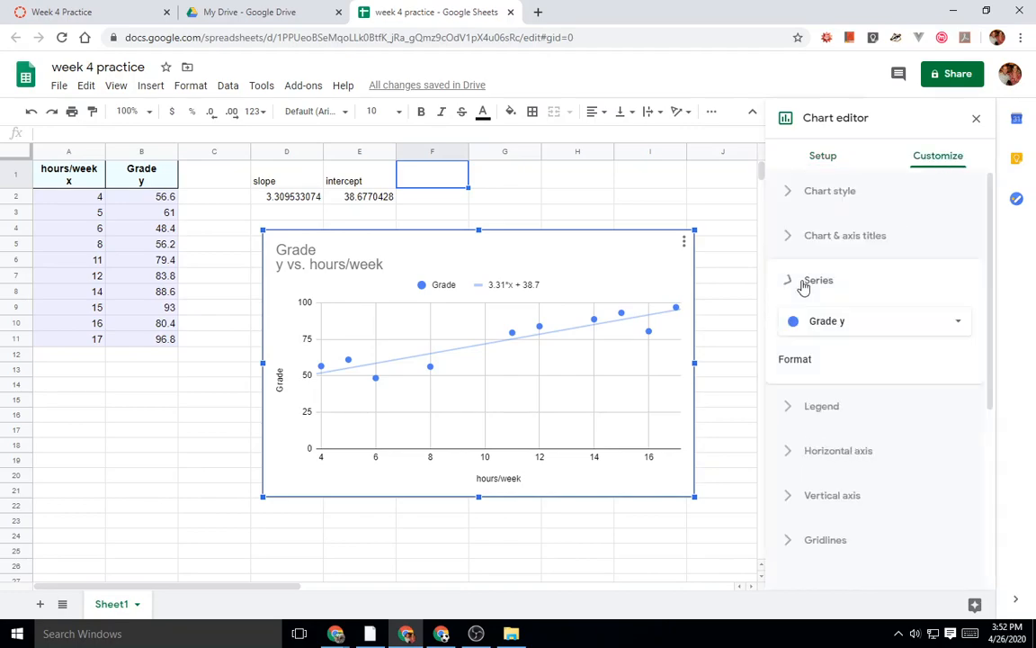
scroll(846, 367, "down", 4)
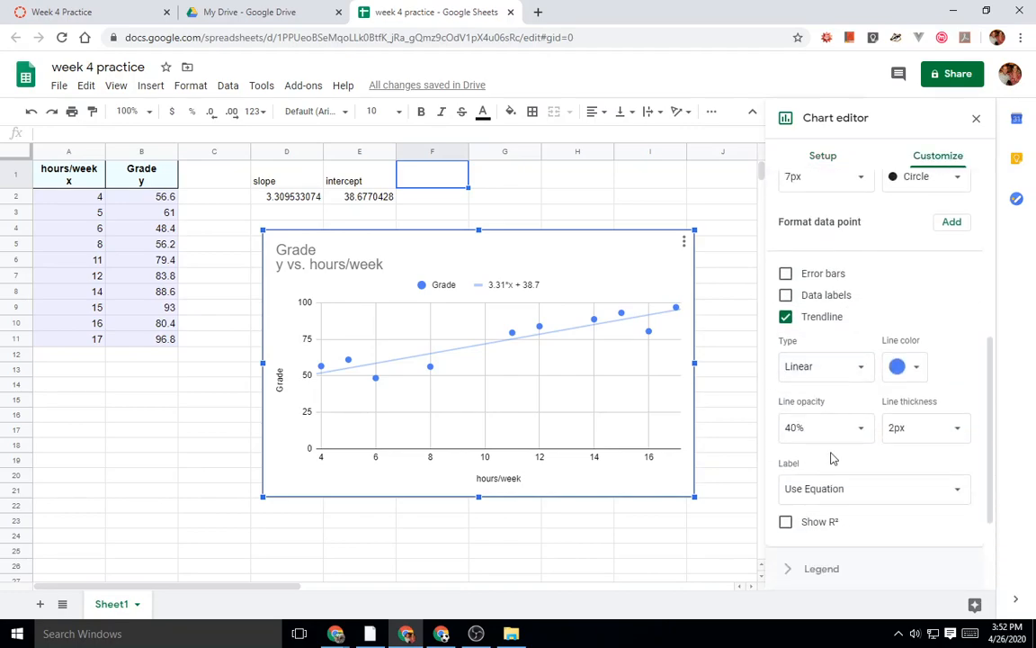
scroll(809, 457, "down", 1)
left_click(785, 450)
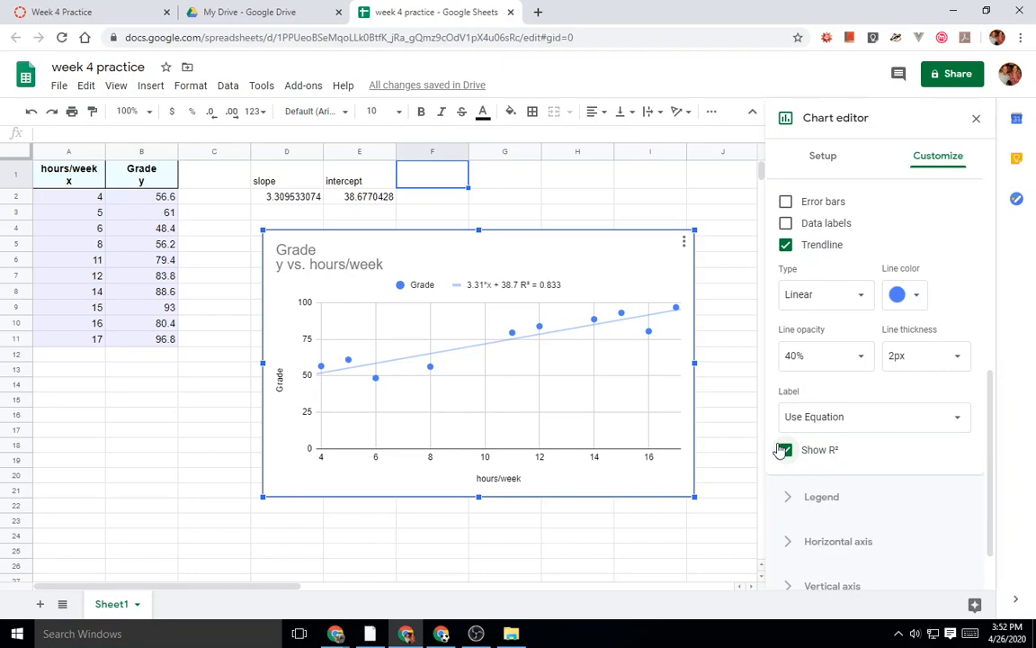
Step: Label F1 as R and calculate the correlation coefficient in F2 with =PEARSON(B2:B11,A2:A11)
left_click(433, 199)
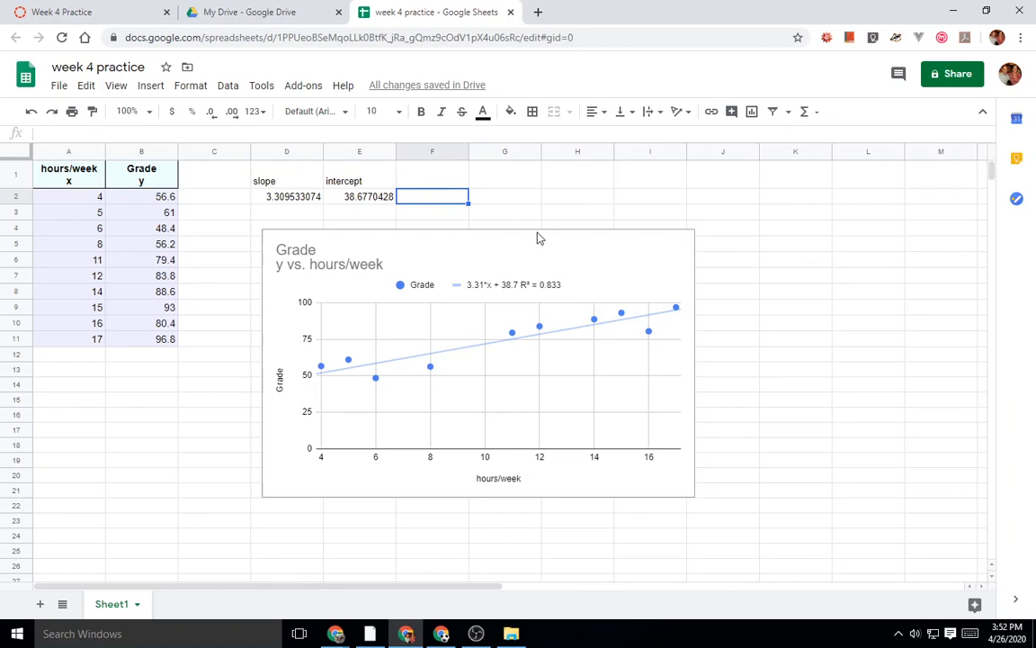
left_click(437, 185)
type("R")
key("Return")
type("=pea")
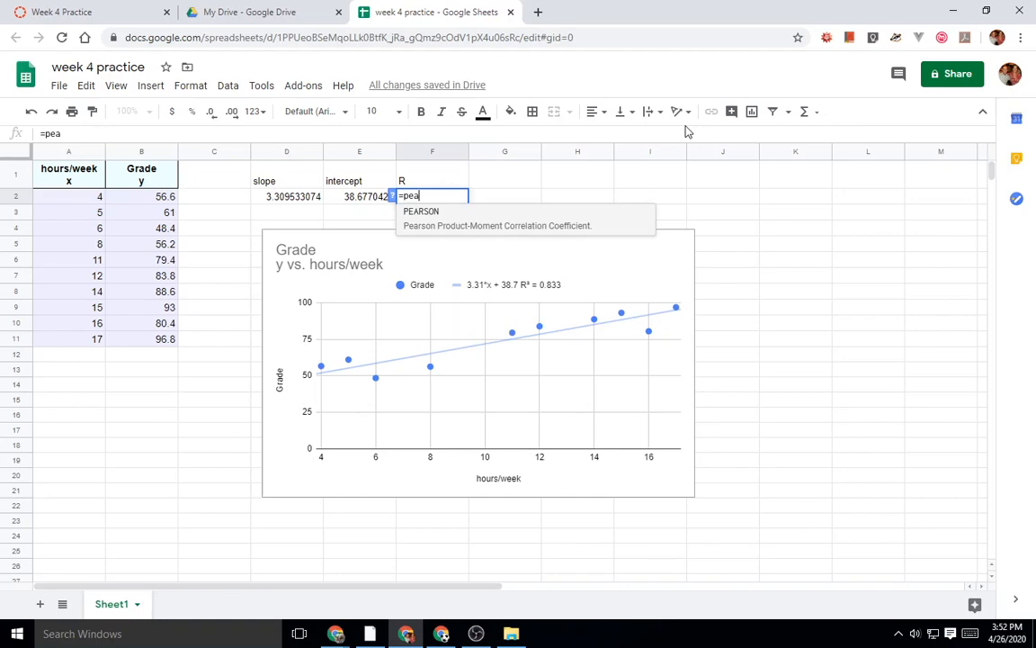
left_click(506, 232)
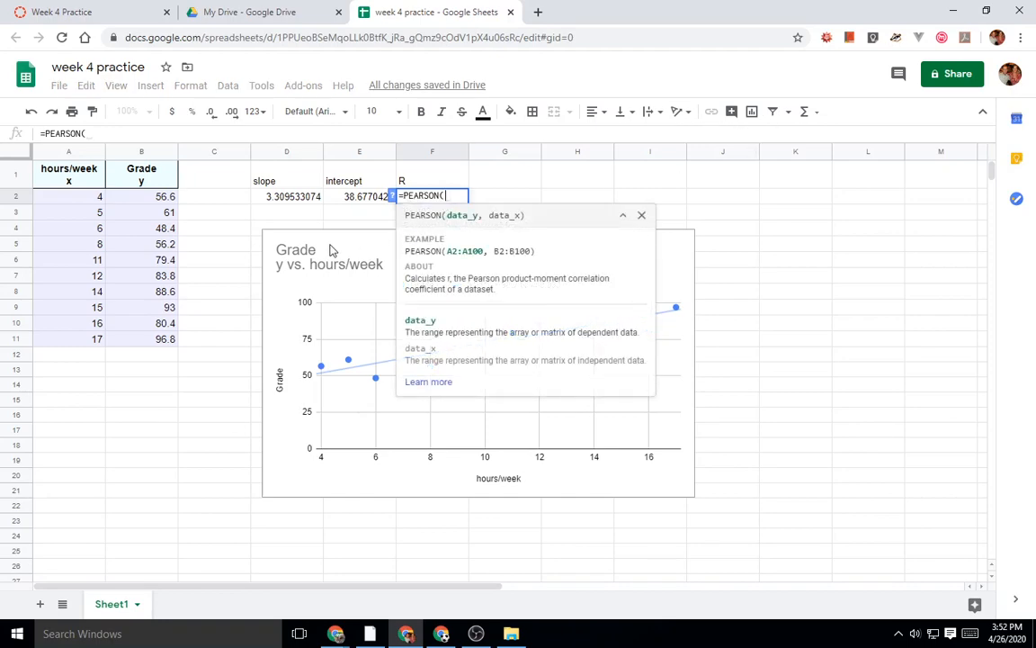
left_click_drag(153, 195, 158, 348)
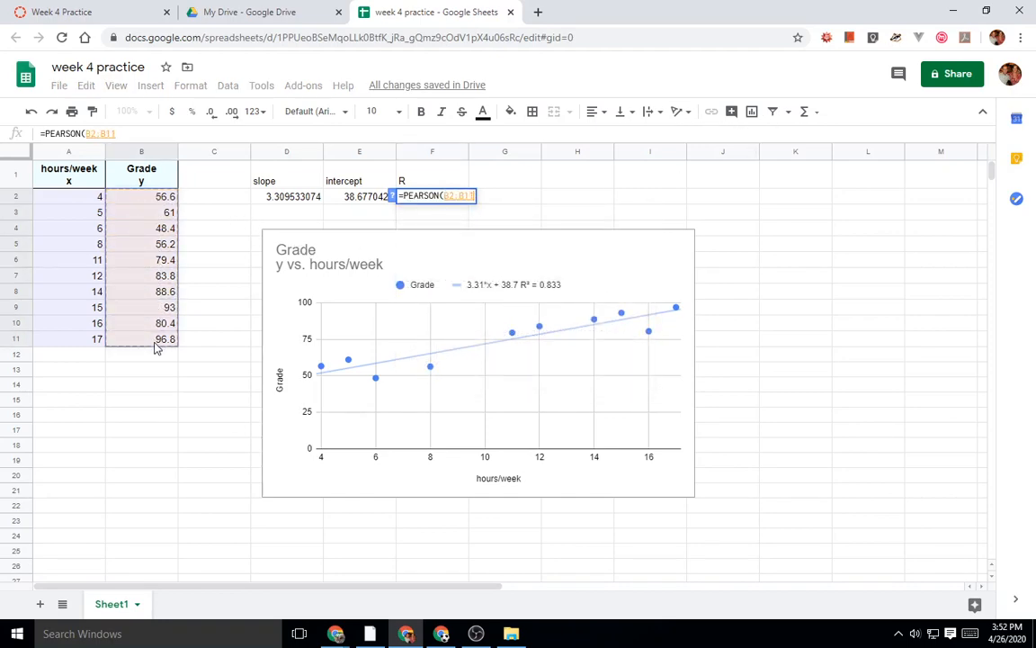
type(",")
left_click(63, 203)
left_click_drag(62, 203, 72, 345)
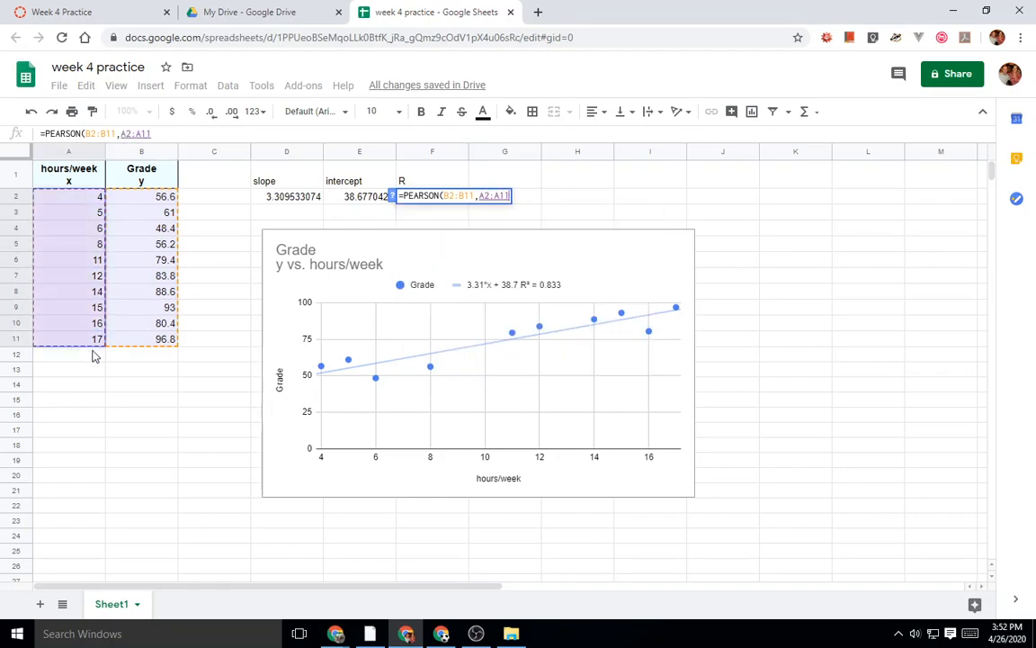
key("Return")
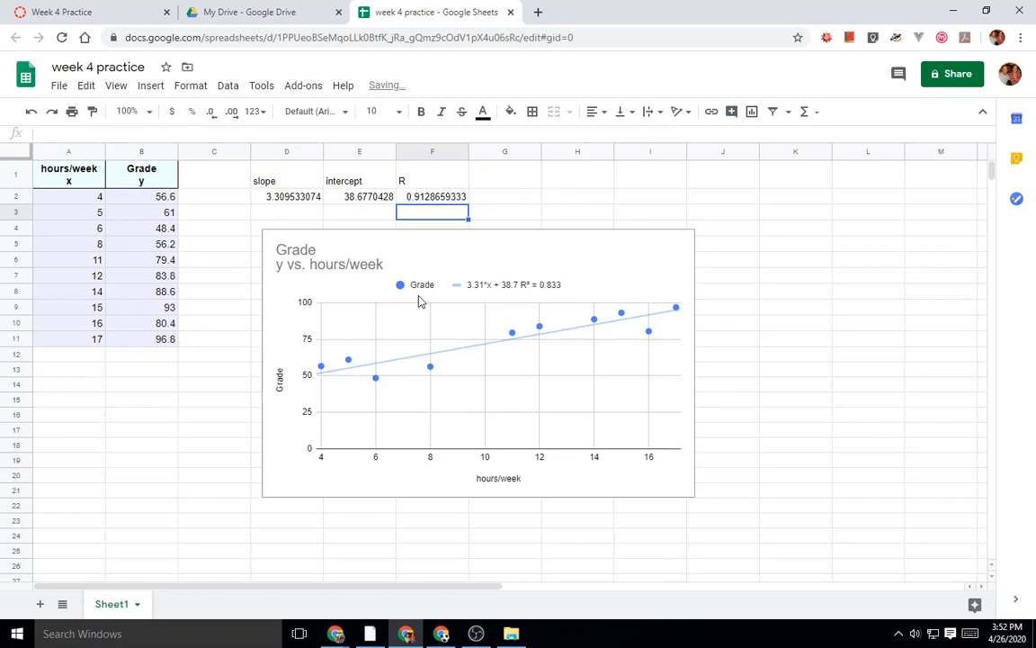
Step: Label G1 as R^2 and calculate the squared correlation in G2 with =F2^2
left_click(439, 199)
left_click(492, 180)
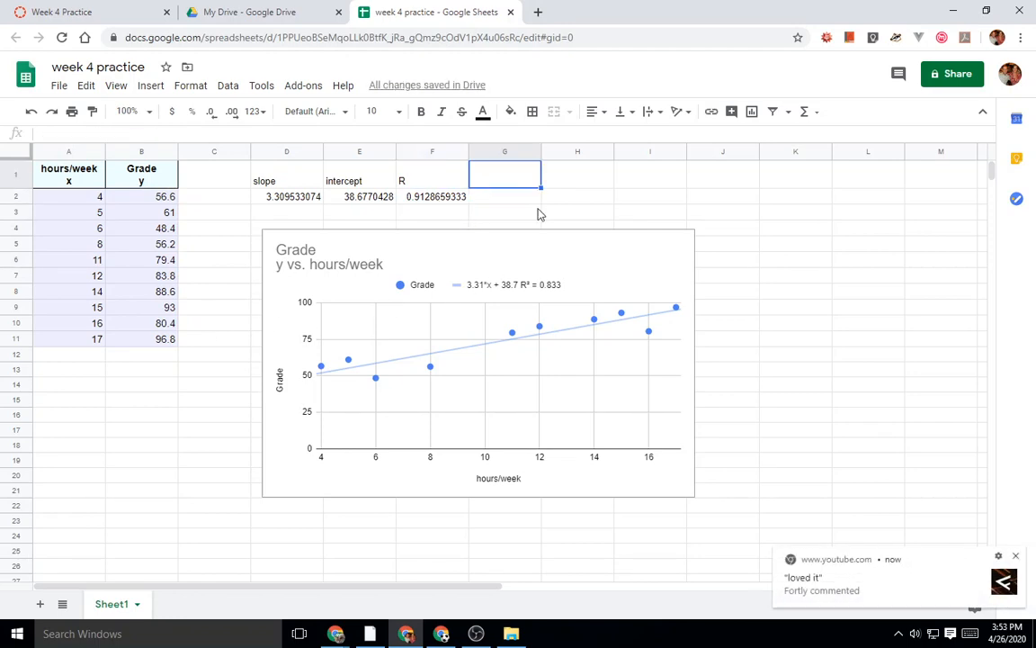
type("R^2")
key("Return")
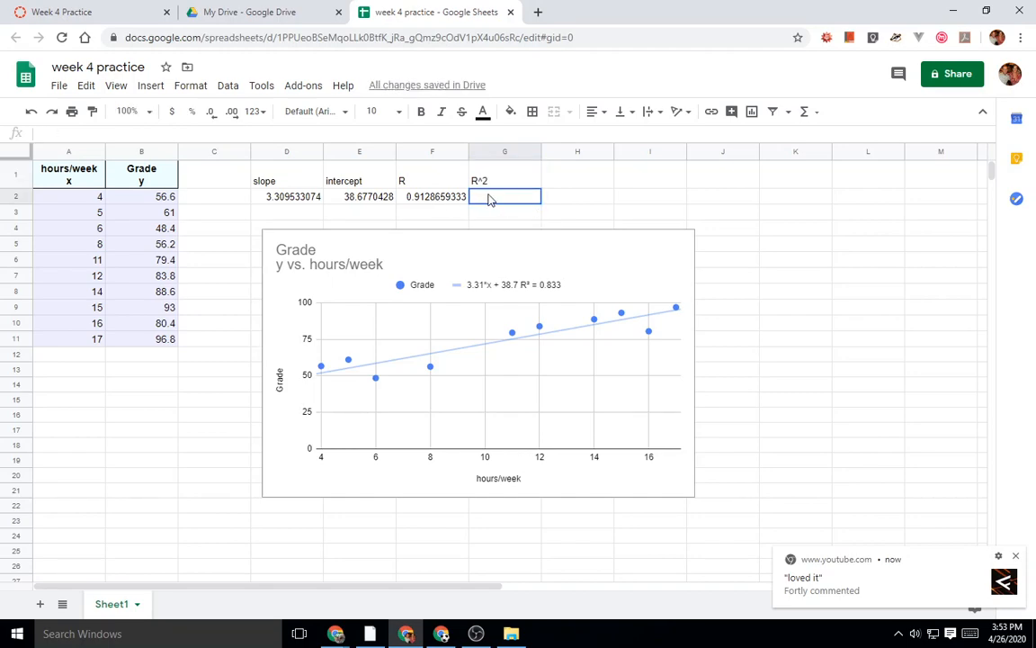
type("=")
left_click(432, 198)
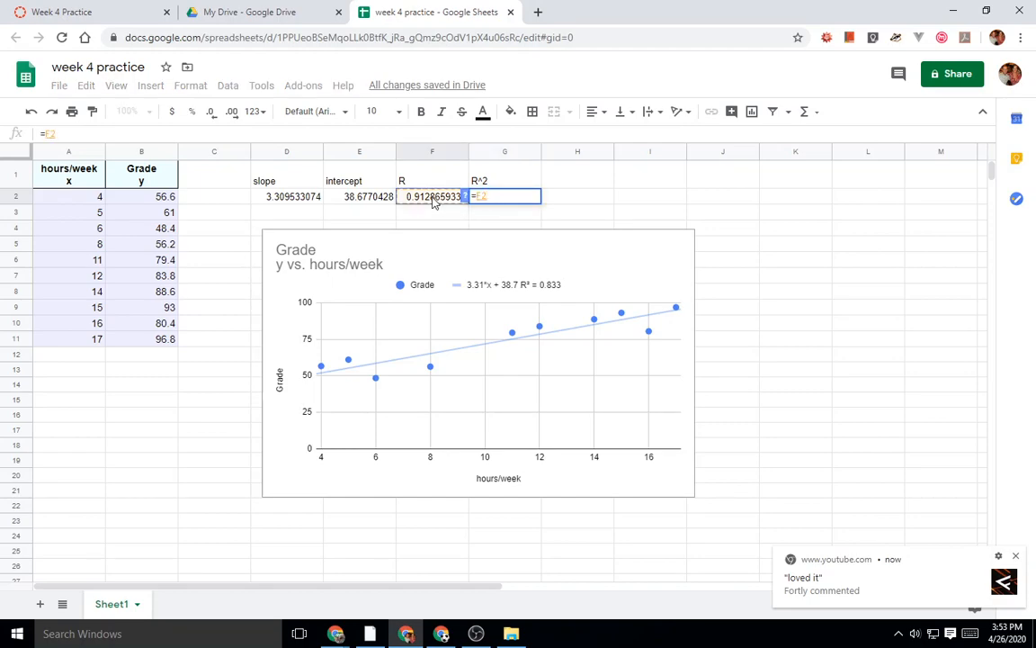
type("^2")
key("Return")
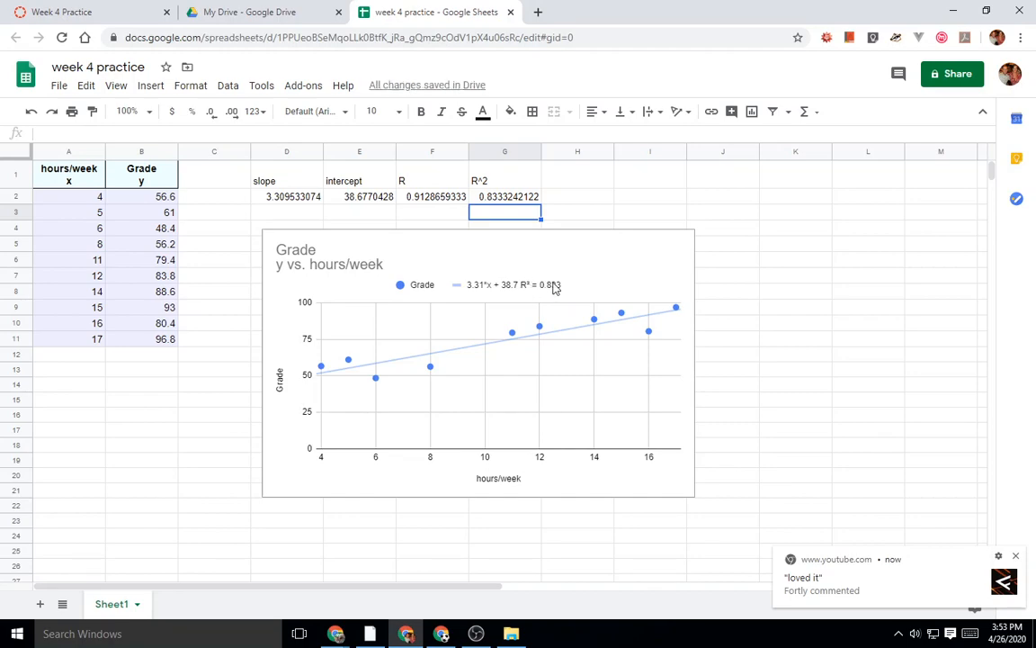
left_click(424, 197)
left_click(492, 197)
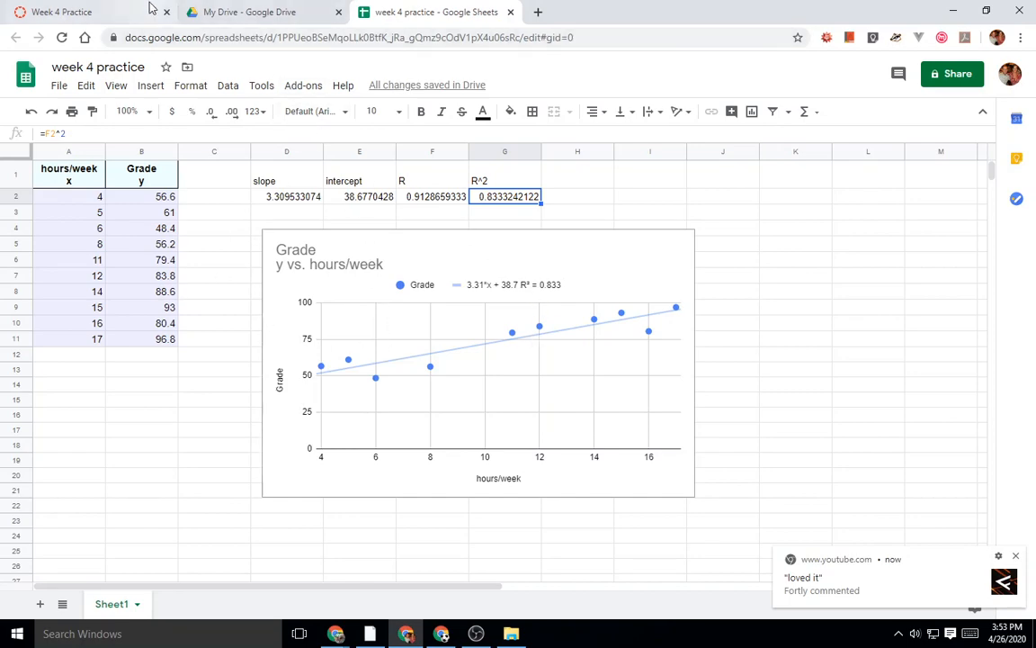
Step: Review the hours/week and Grade data table in Question 8 of the Week 4 Practice, and return to the spreadsheet
left_click(90, 12)
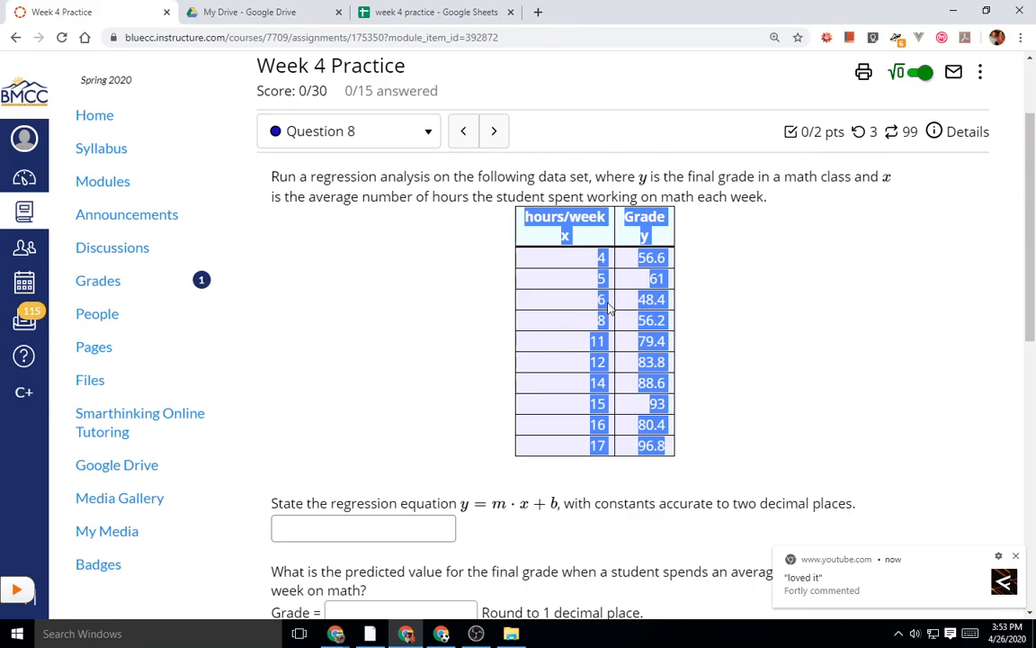
left_click(430, 11)
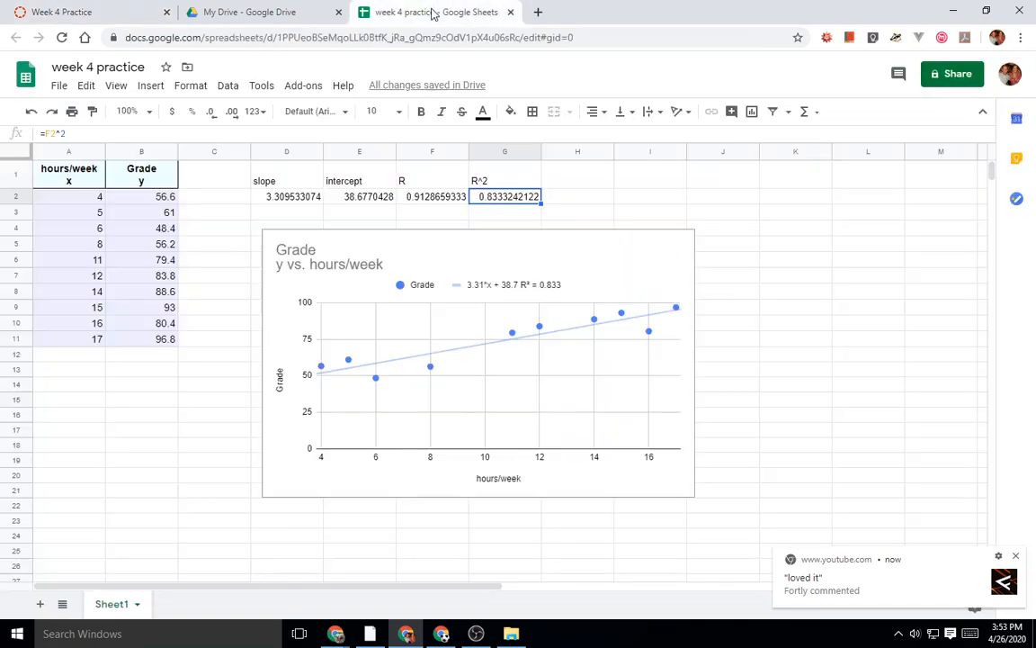
left_click(103, 11)
left_click(502, 299)
left_click_drag(504, 216, 570, 403)
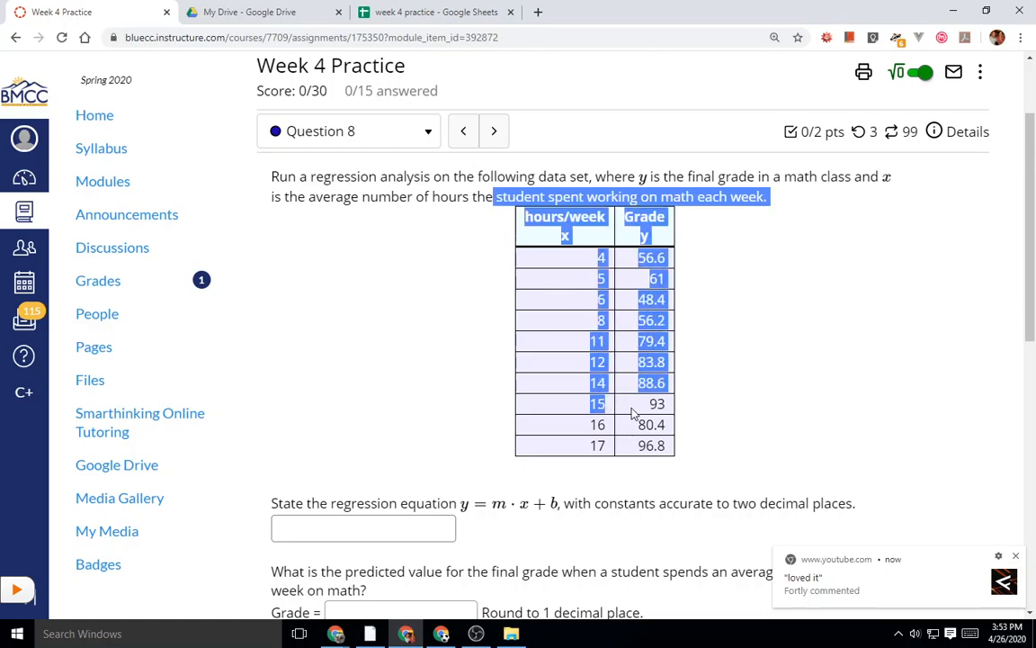
left_click(578, 259)
left_click_drag(540, 248, 665, 447)
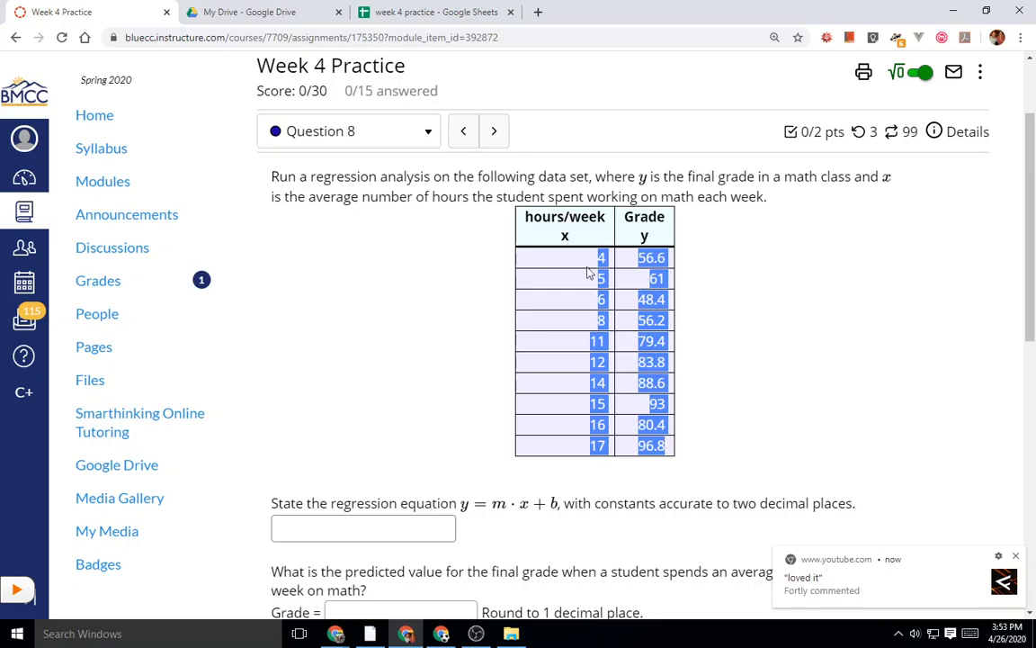
left_click(738, 466)
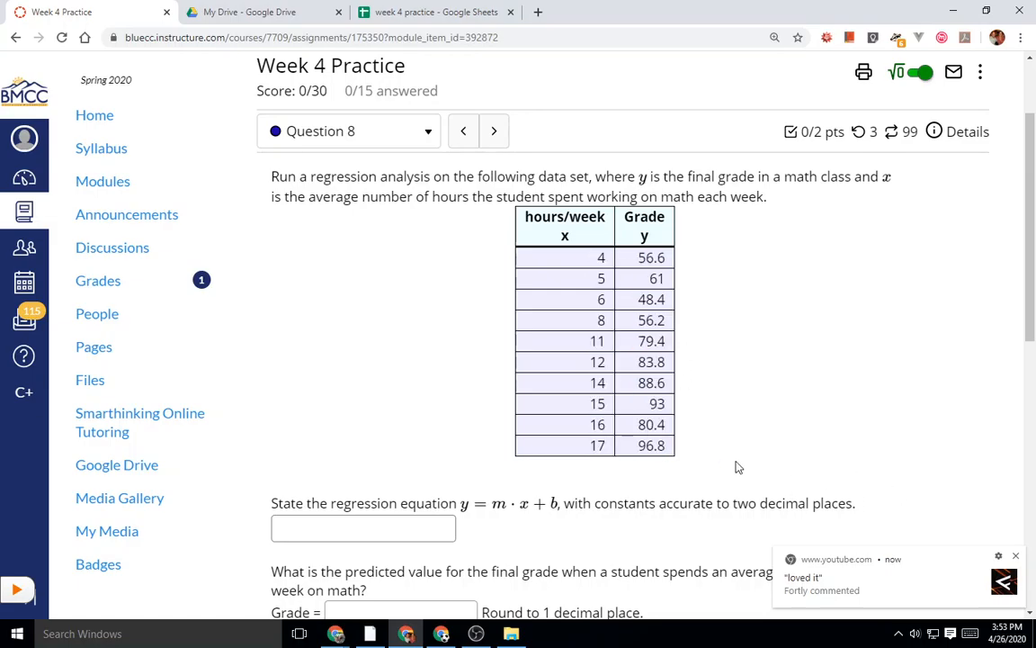
left_click_drag(585, 258, 849, 529)
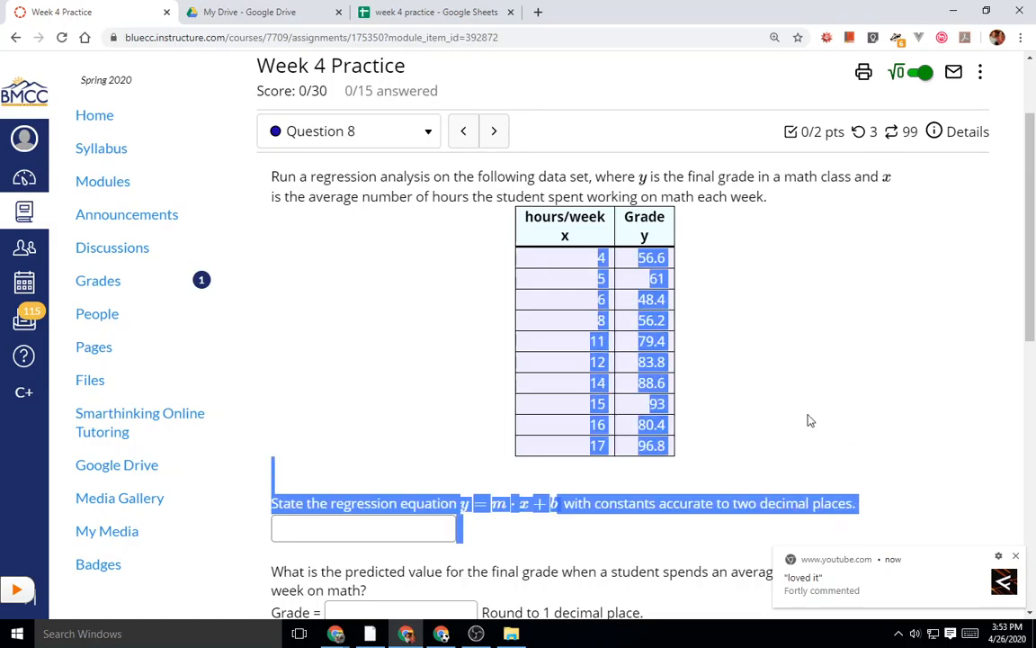
left_click(724, 378)
left_click_drag(585, 266, 720, 446)
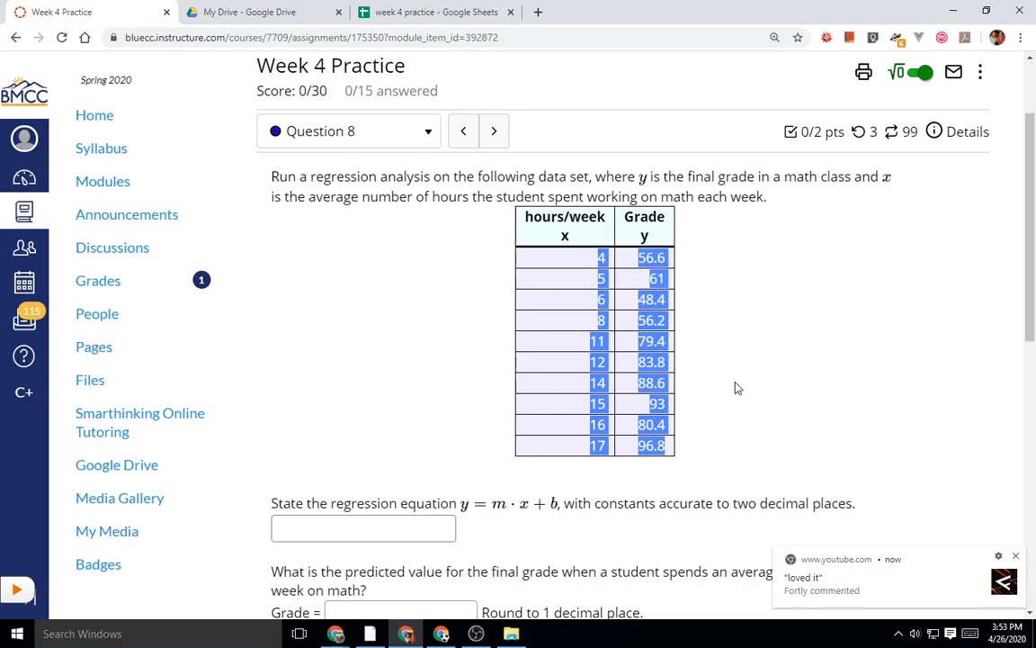
left_click(450, 16)
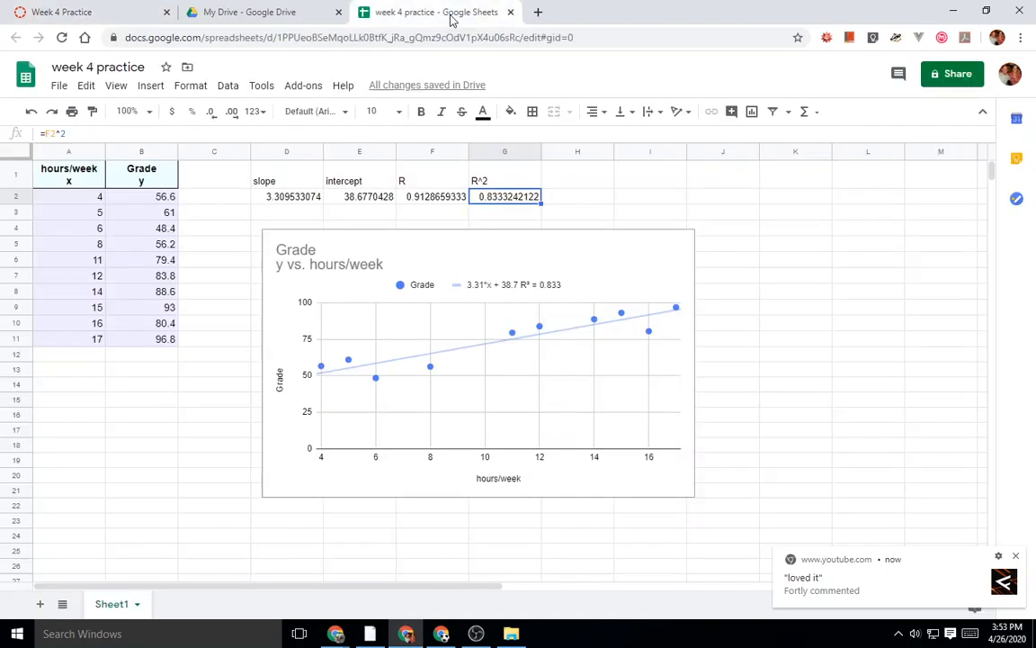